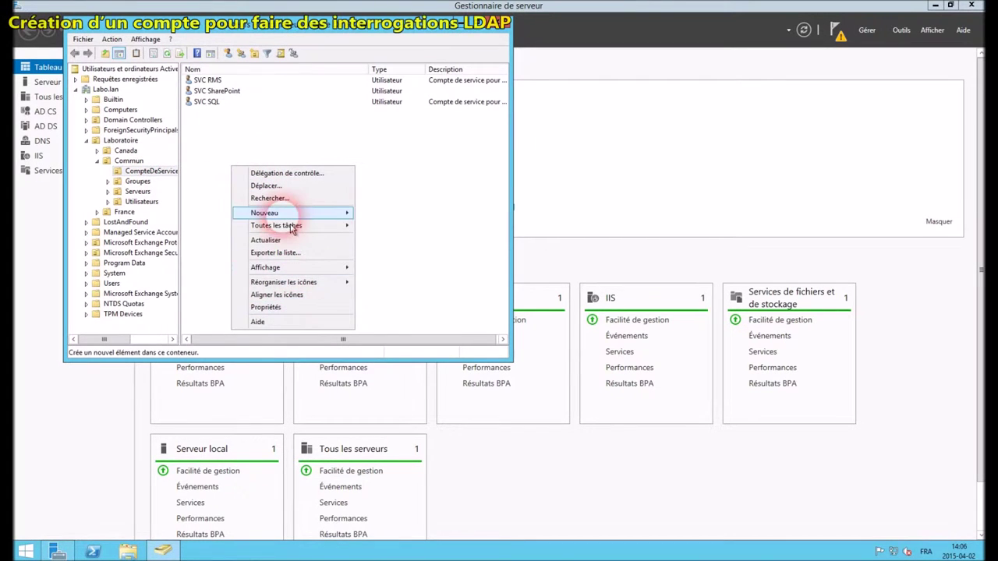
Start a new user in CompteDeService with first name SVC, last name LDAP, and logon SVC_LDAP
{"action": "left_click", "coordinate": [296, 212]}
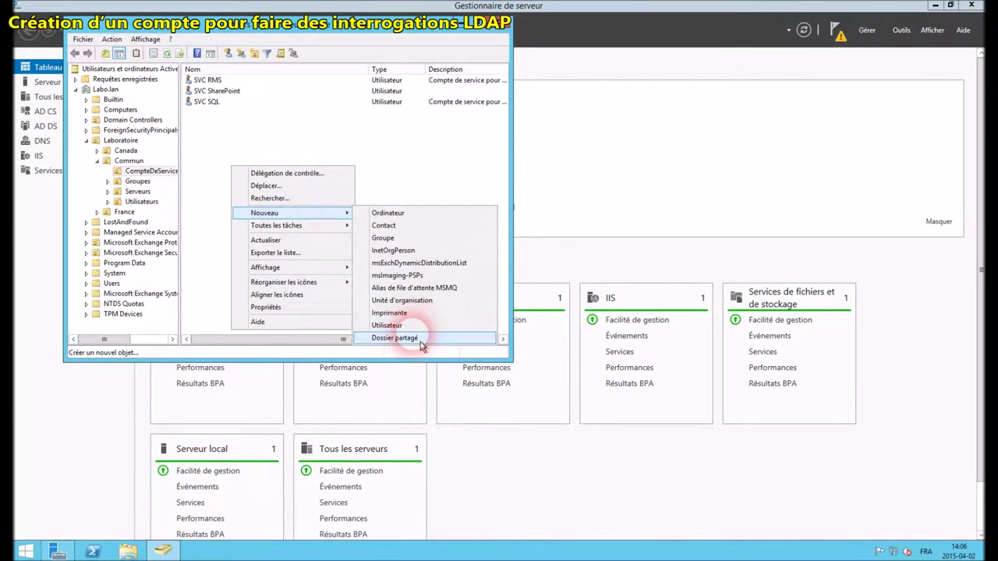
{"action": "left_click", "coordinate": [411, 326]}
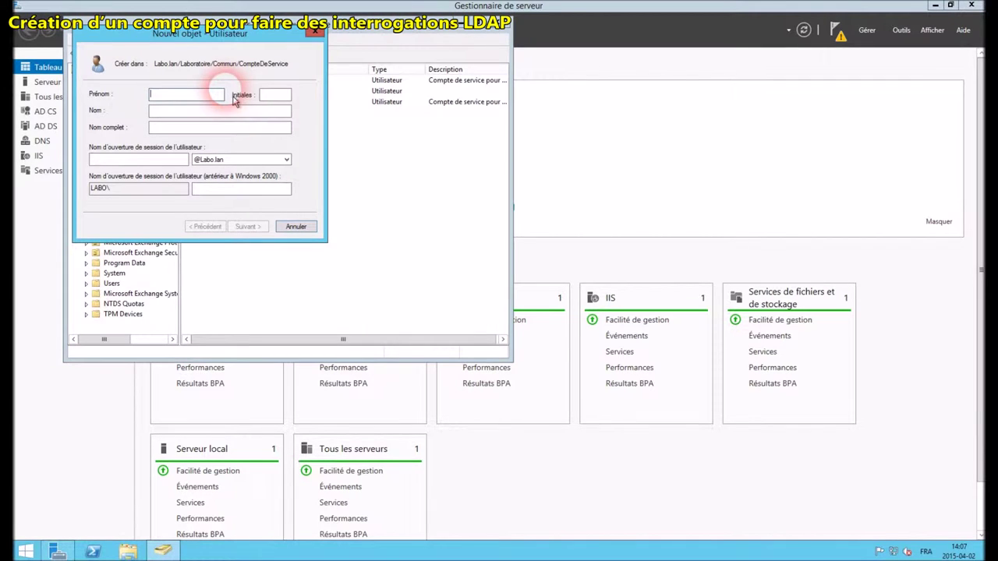
{"action": "type", "text": "SVC"}
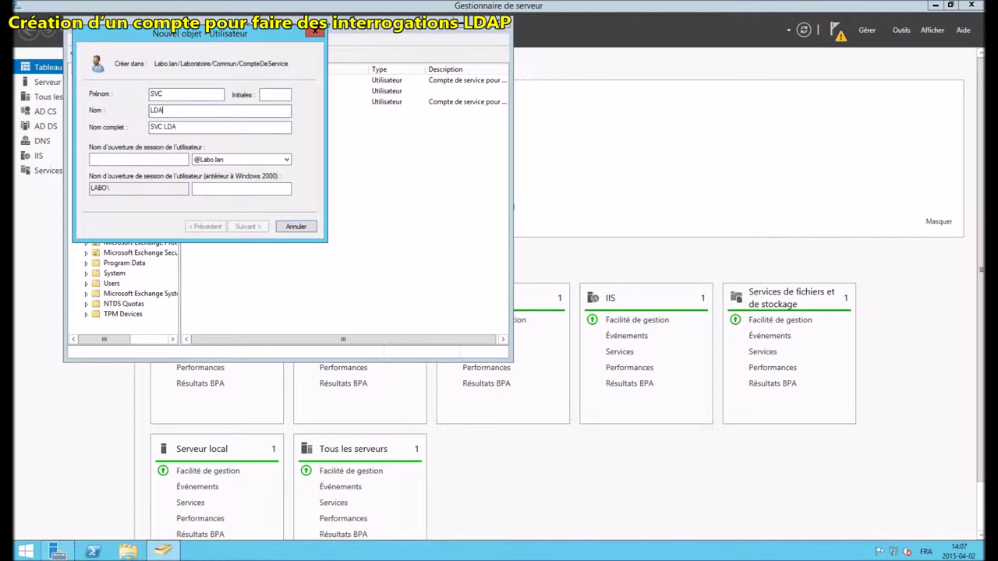
{"action": "left_click", "coordinate": [159, 161]}
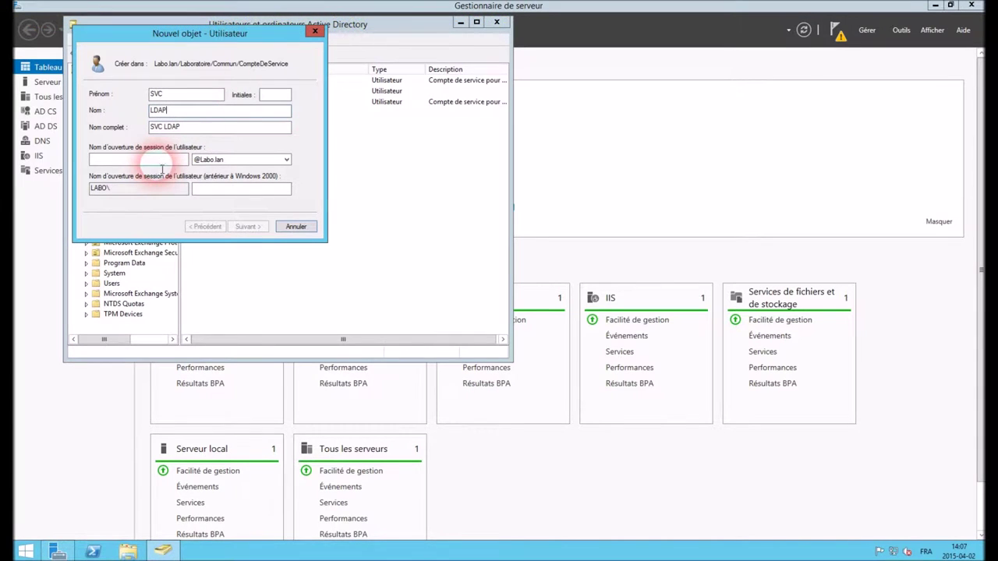
{"action": "type", "text": "SVC_LDAP"}
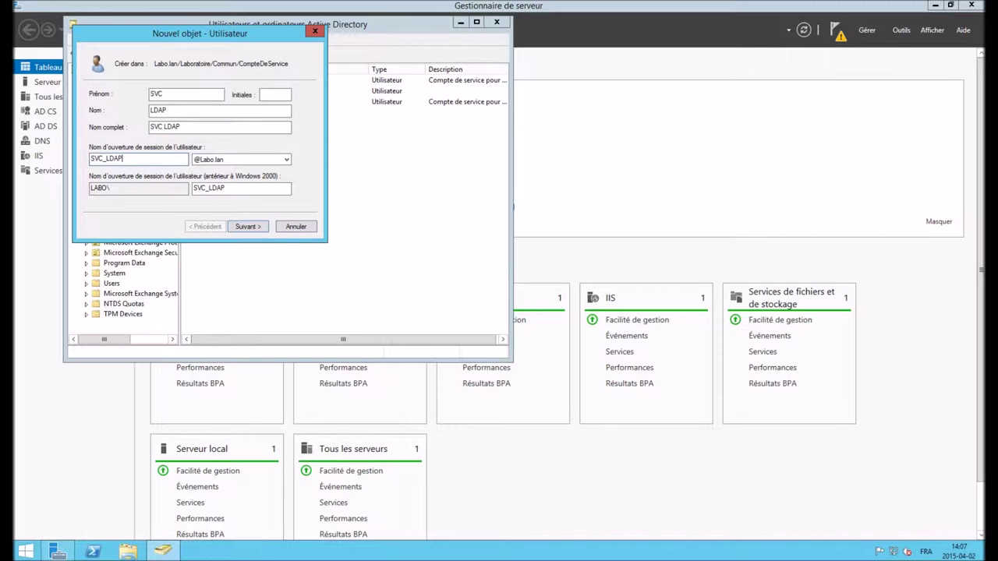
Set and confirm its password, untick change-at-next-logon, tick never expires, and finish creating it
{"action": "left_click", "coordinate": [248, 226]}
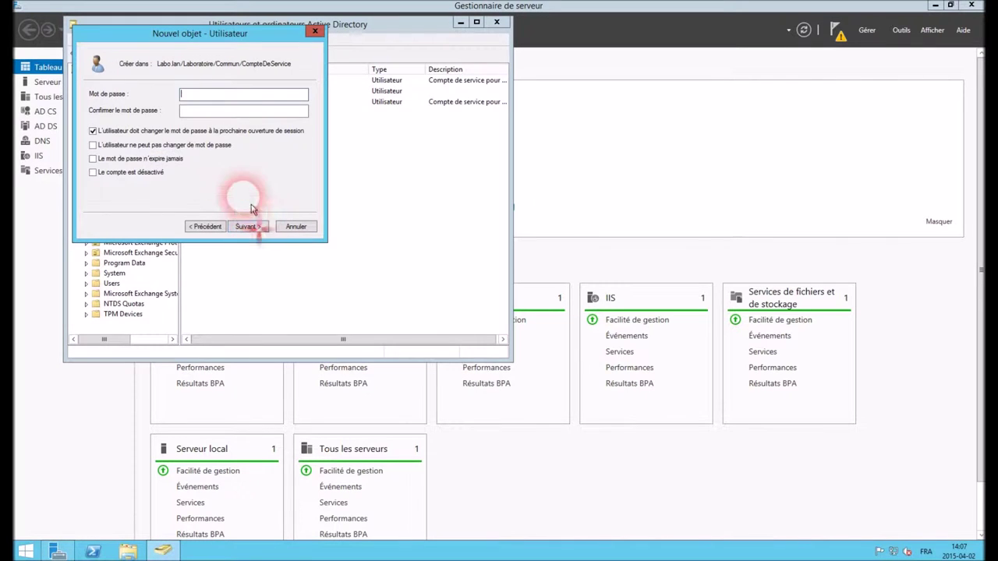
{"action": "type", "text": "***"}
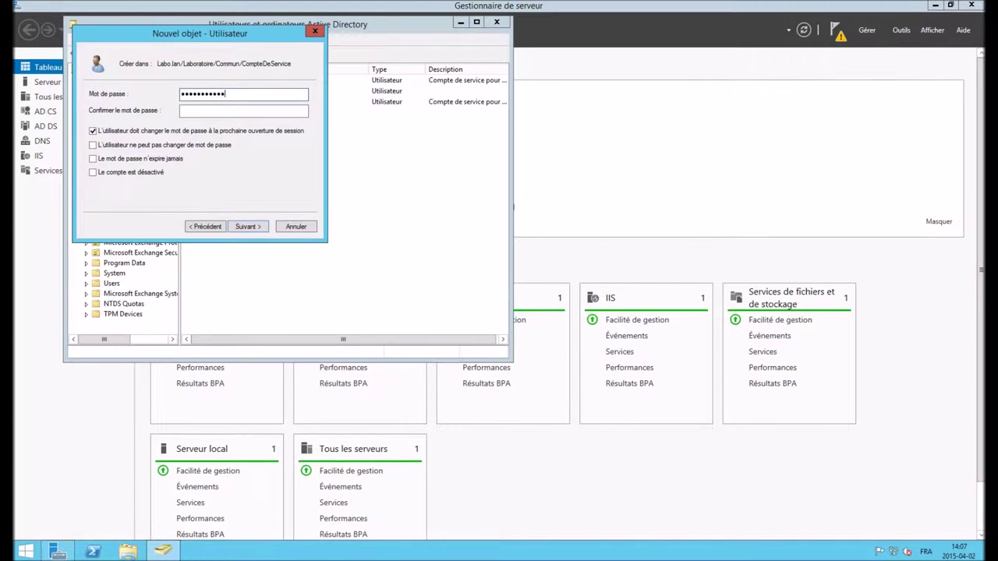
{"action": "left_click", "coordinate": [207, 110]}
{"action": "type", "text": "*"}
{"action": "left_click", "coordinate": [93, 131]}
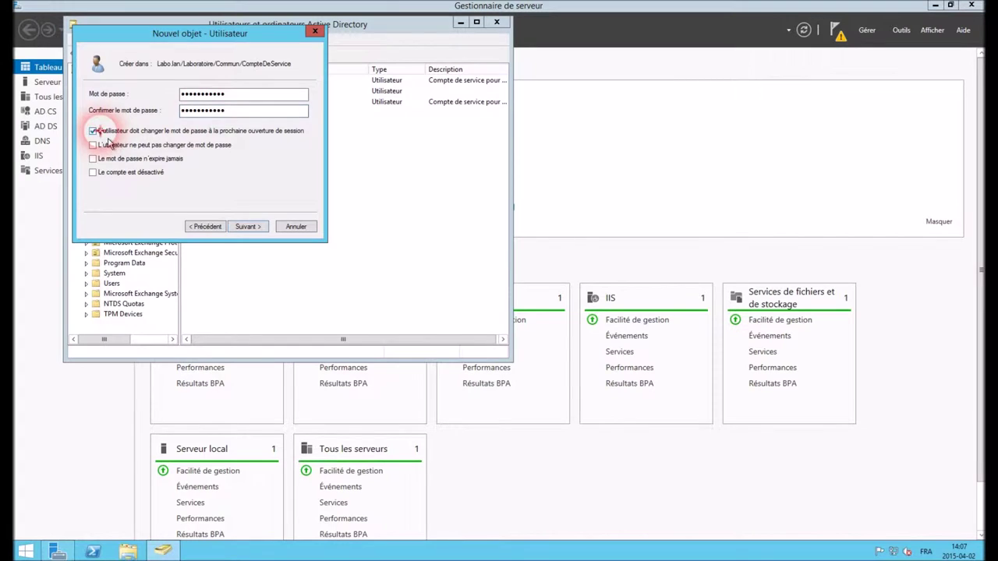
{"action": "left_click", "coordinate": [108, 160]}
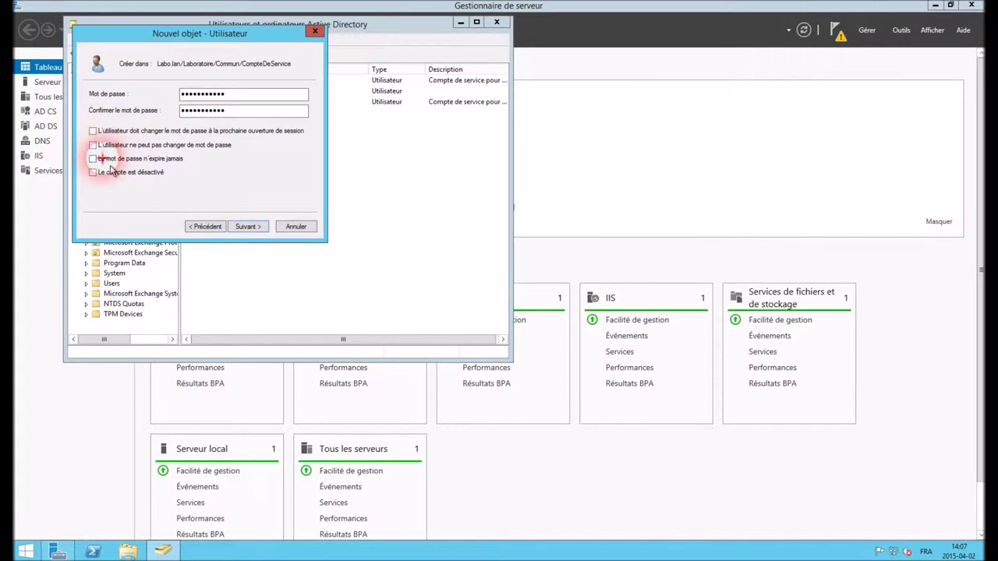
{"action": "left_click", "coordinate": [247, 227]}
{"action": "left_click", "coordinate": [249, 227]}
{"action": "left_click", "coordinate": [234, 79]}
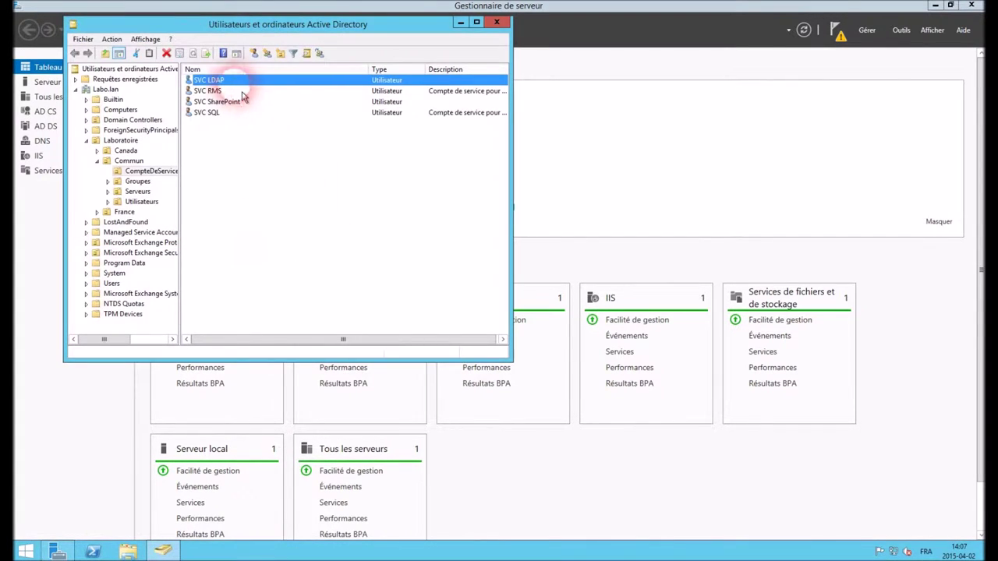
In SVC LDAP's properties, enter the description 'Compte de service pour interrogation LDAP /AD' and apply
{"action": "right_click", "coordinate": [233, 81]}
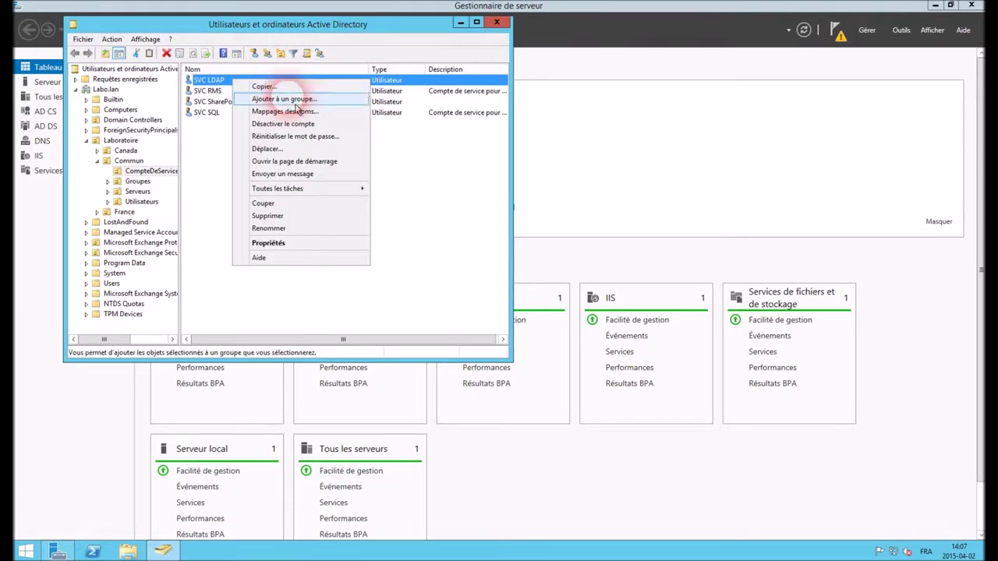
{"action": "left_click", "coordinate": [296, 245]}
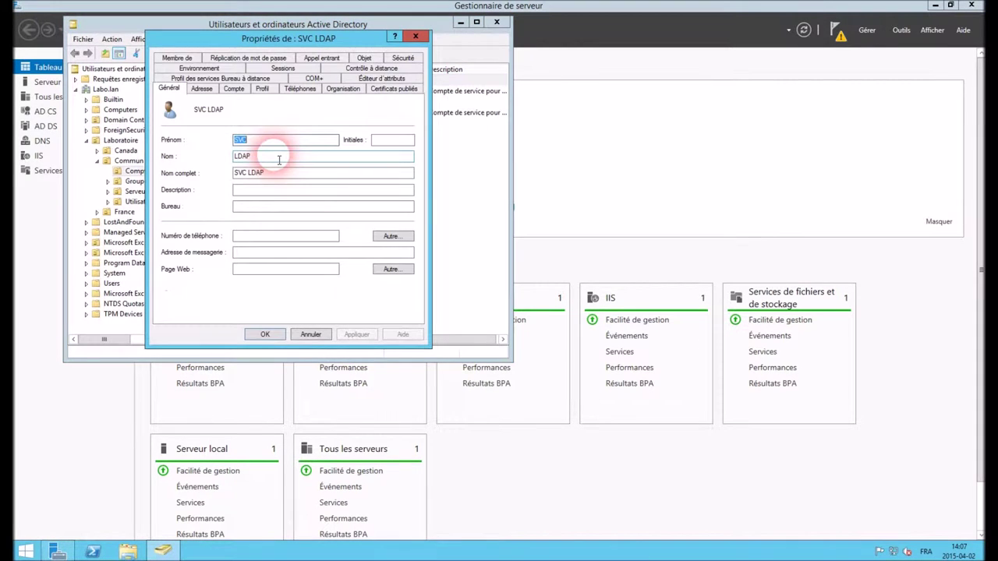
{"action": "left_click", "coordinate": [234, 89]}
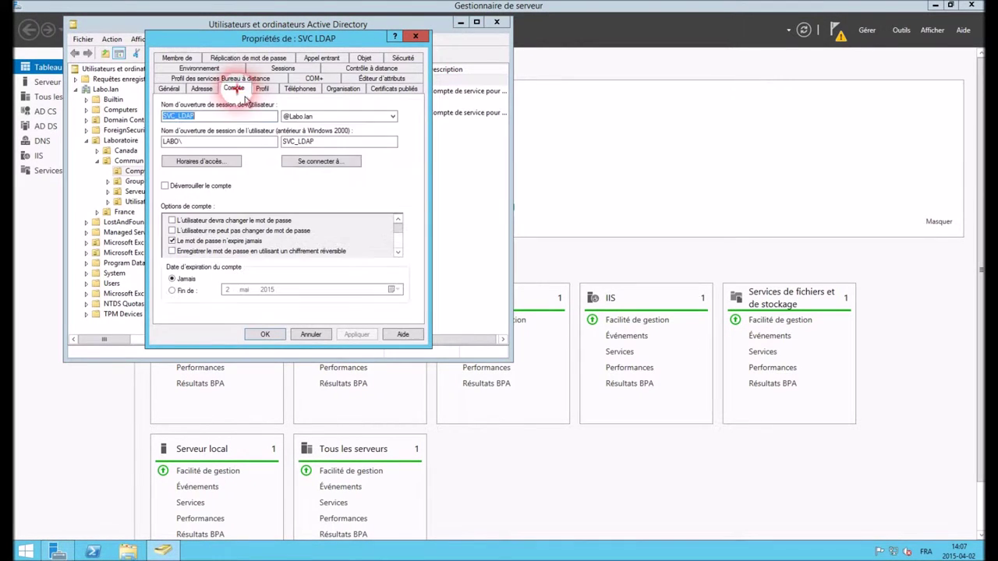
{"action": "left_click", "coordinate": [169, 88]}
{"action": "left_click", "coordinate": [254, 190]}
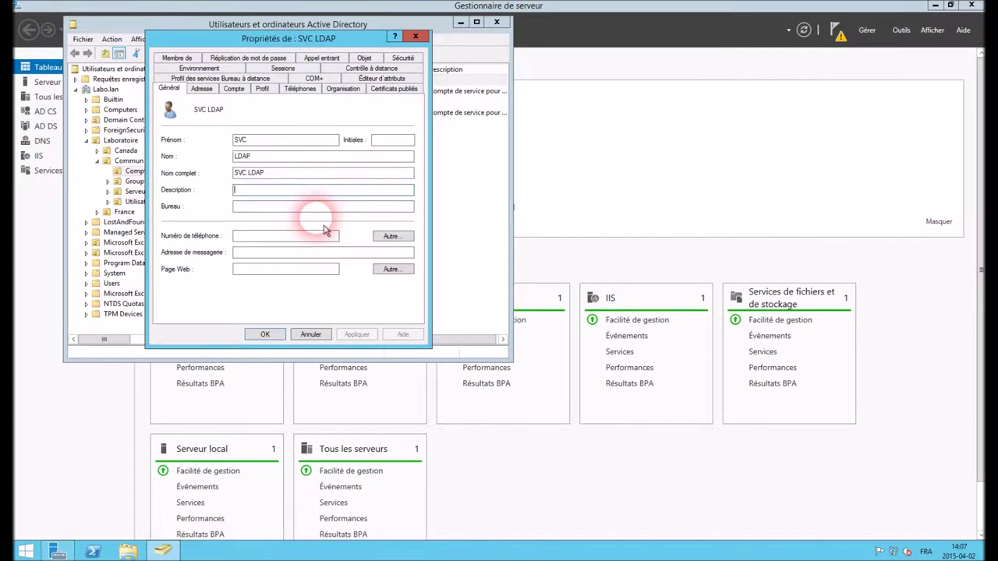
{"action": "type", "text": "C"}
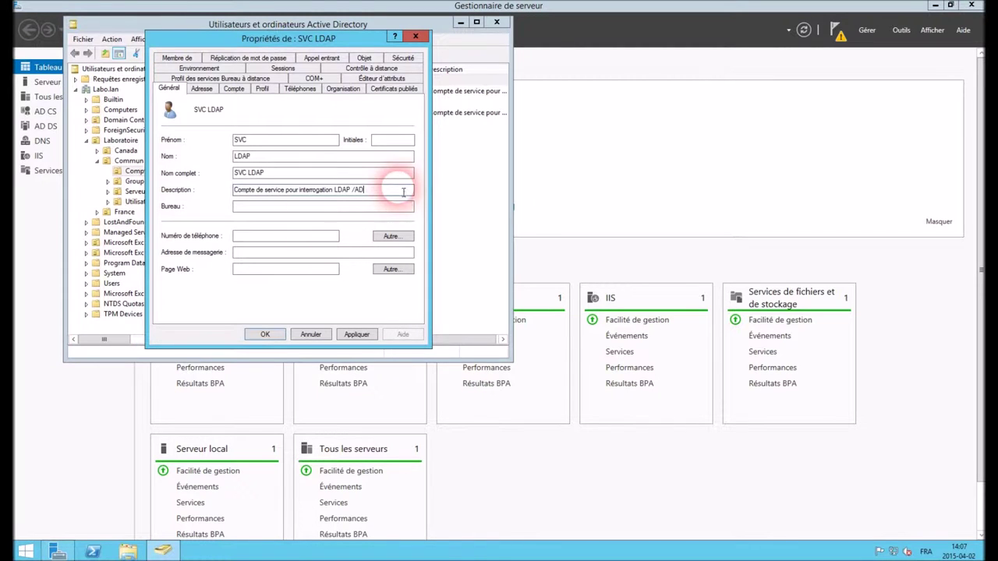
{"action": "left_click", "coordinate": [363, 334]}
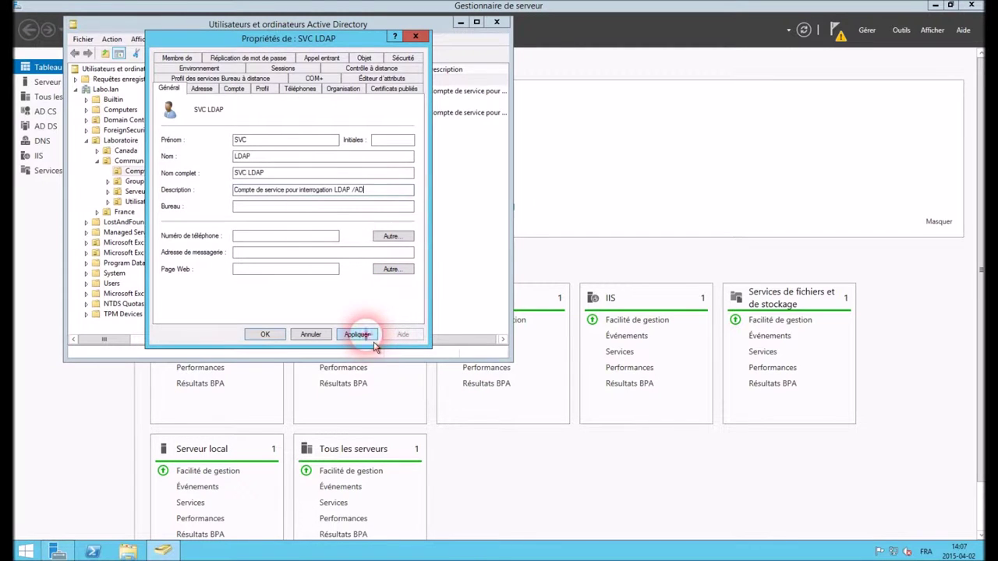
{"action": "left_click", "coordinate": [280, 344]}
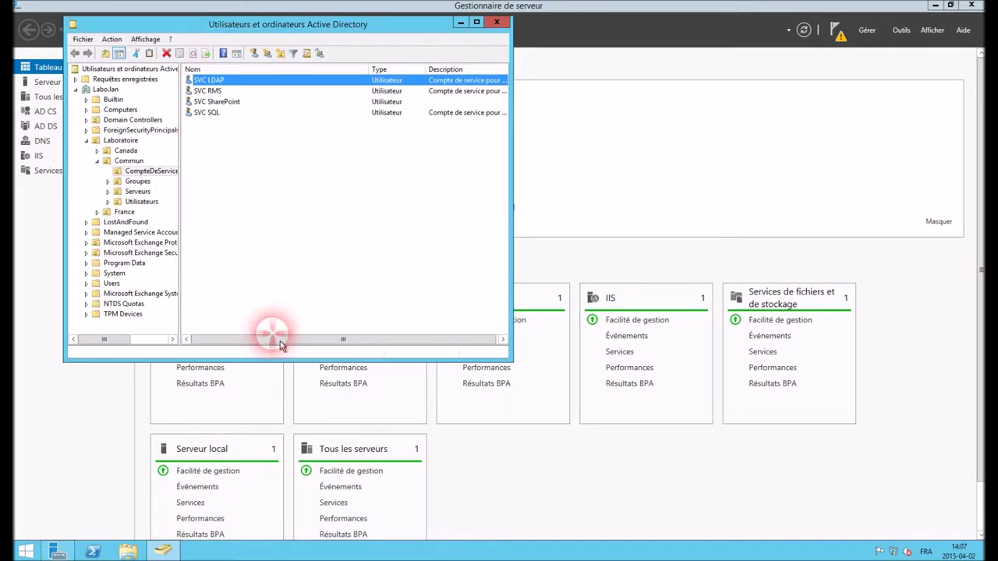
{"action": "left_click", "coordinate": [238, 84]}
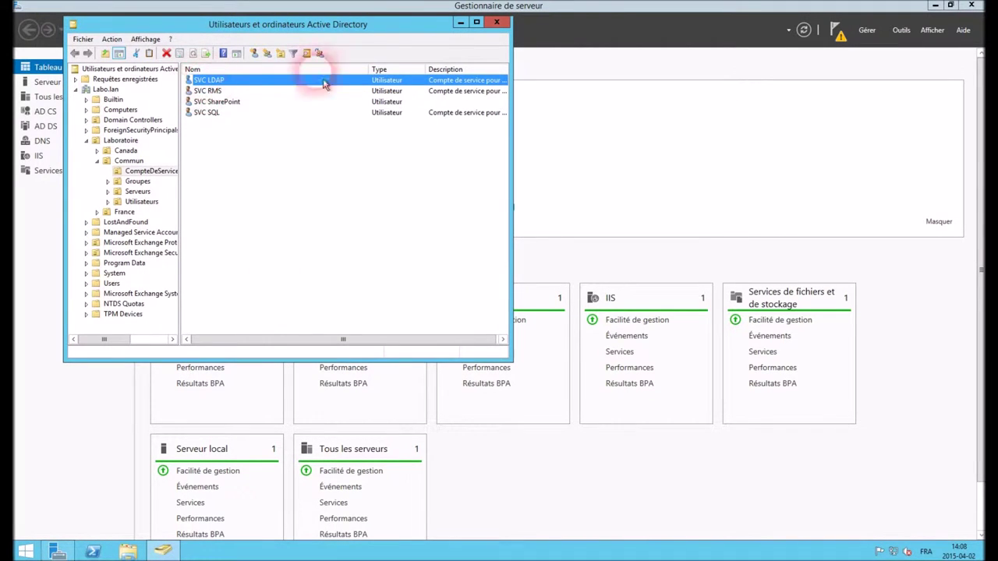
Close ADUC and download openfire_3_9_3.exe from the Ignite Realtime Openfire Windows downloads in Internet Explorer
{"action": "left_click", "coordinate": [496, 22]}
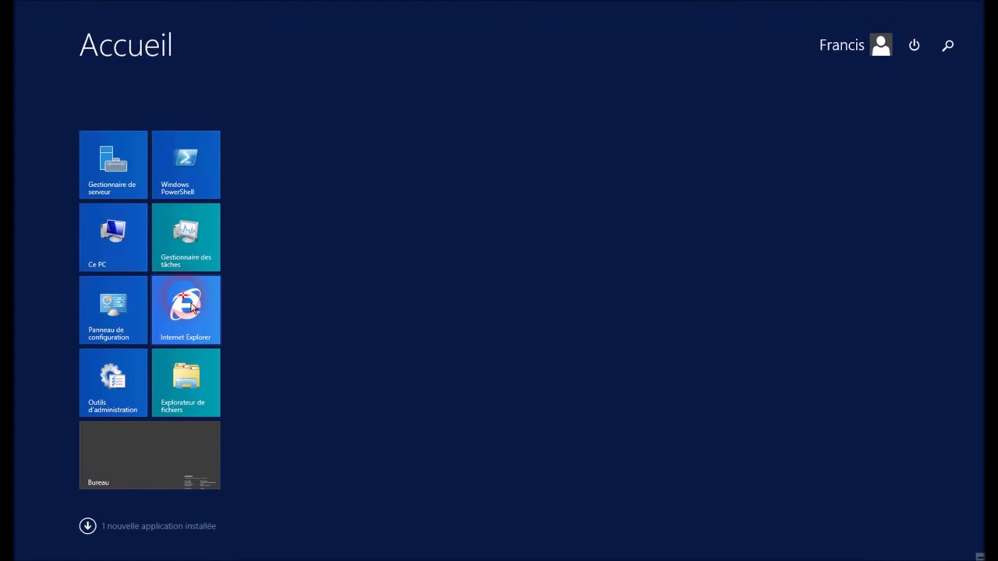
{"action": "left_click", "coordinate": [191, 302]}
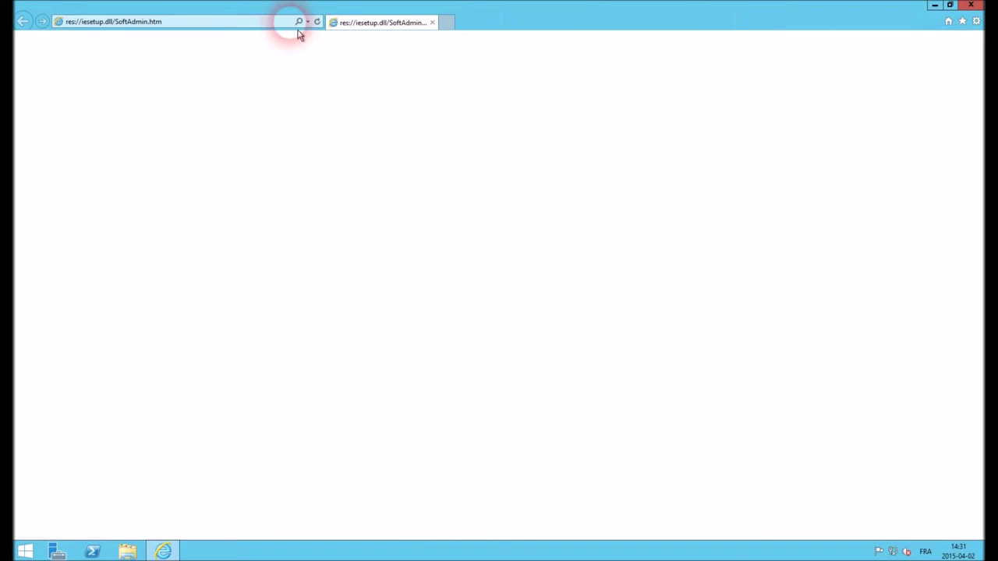
{"action": "left_click", "coordinate": [250, 22]}
{"action": "key", "text": "Return"}
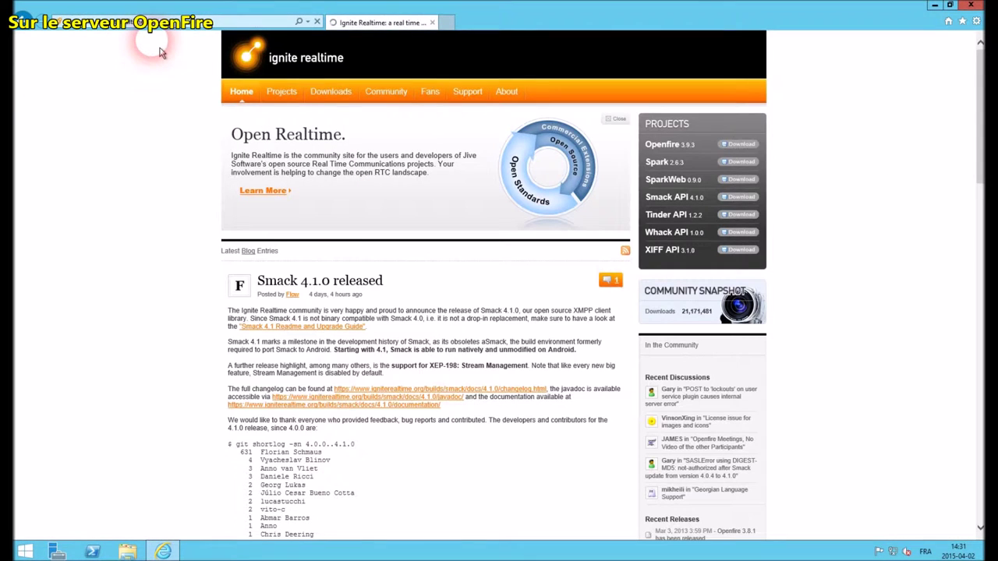
{"action": "left_click", "coordinate": [327, 103]}
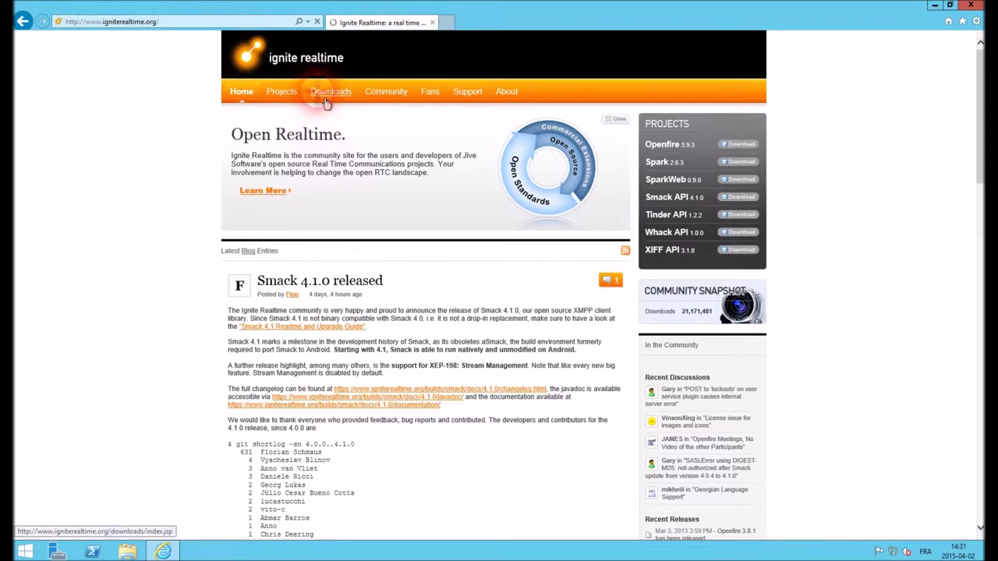
{"action": "left_click", "coordinate": [415, 304]}
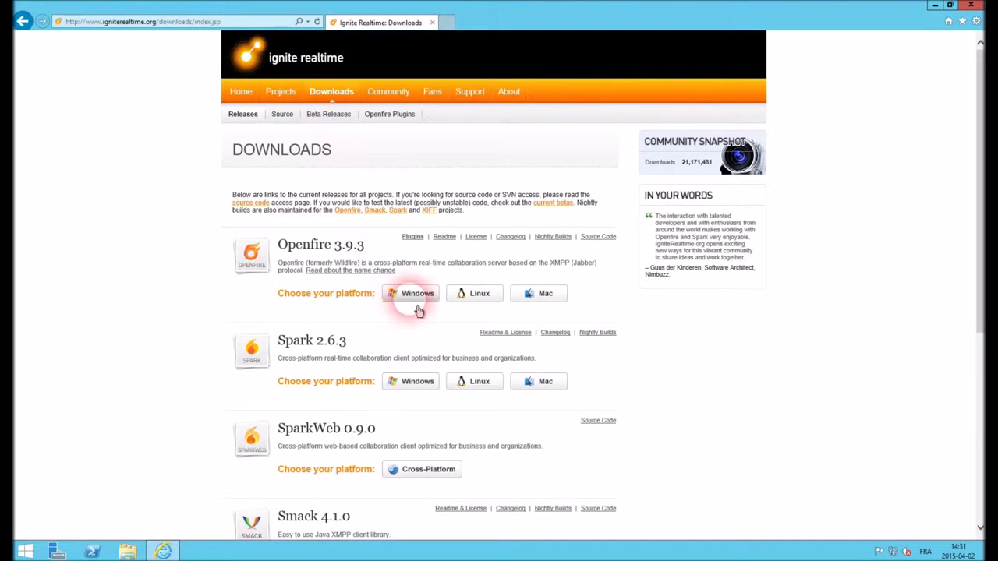
{"action": "left_click", "coordinate": [349, 320]}
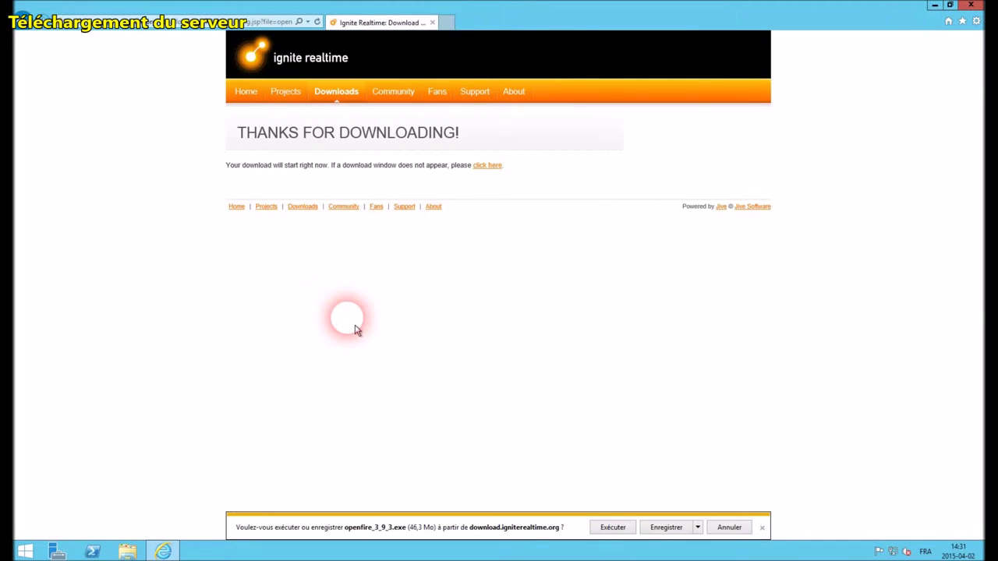
Run the downloaded openfire_3_9_3.exe, close Internet Explorer, and confirm the setup language
{"action": "left_click", "coordinate": [616, 528]}
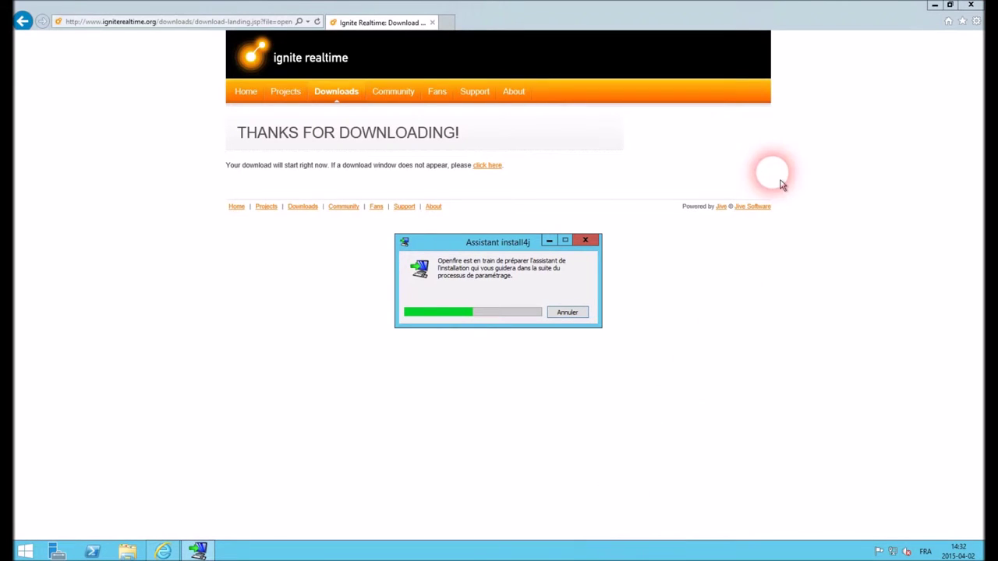
{"action": "left_click", "coordinate": [970, 4]}
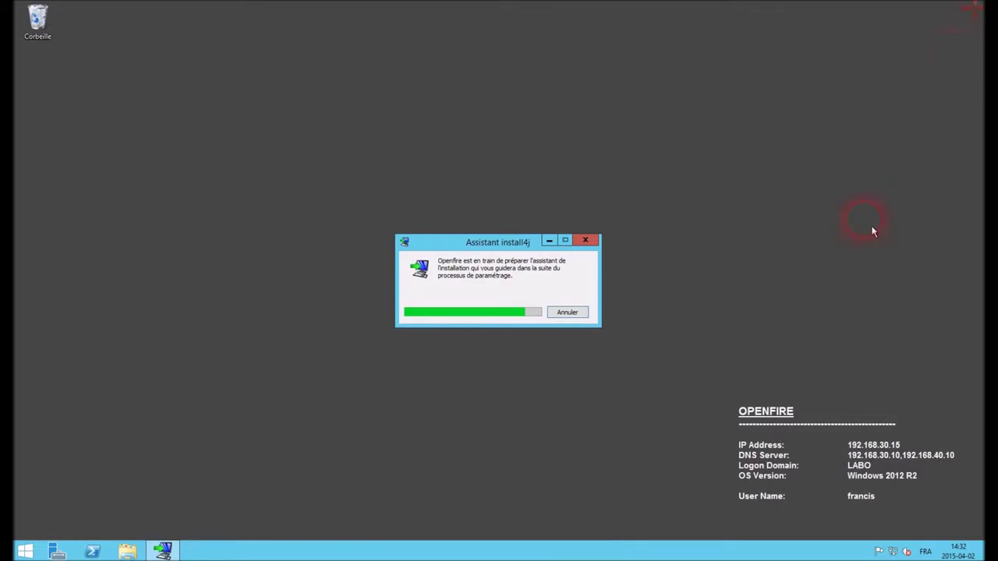
{"action": "left_click", "coordinate": [527, 304]}
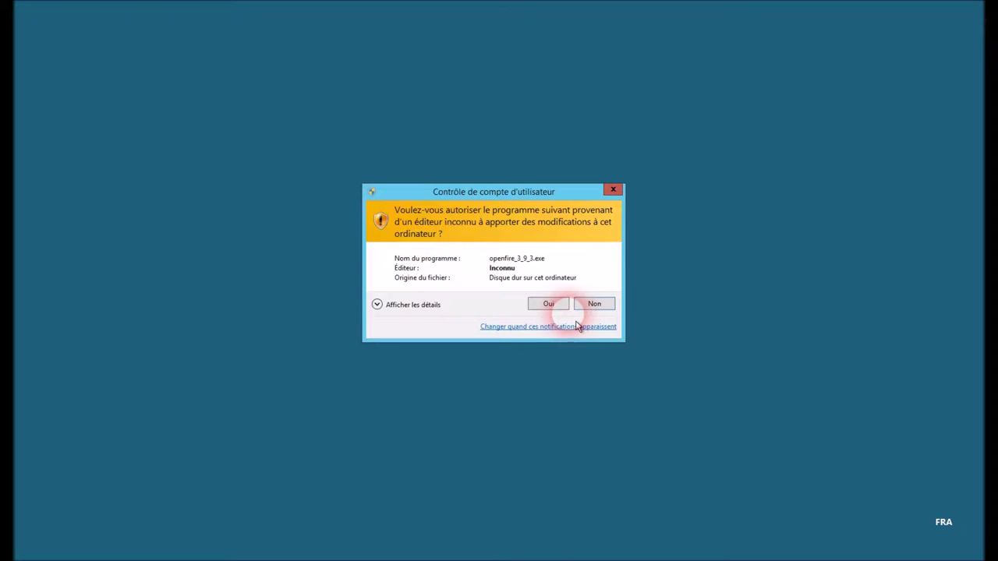
Approve the installer, accept the licence, and install Openfire with the default folder and program group
{"action": "left_click", "coordinate": [552, 307]}
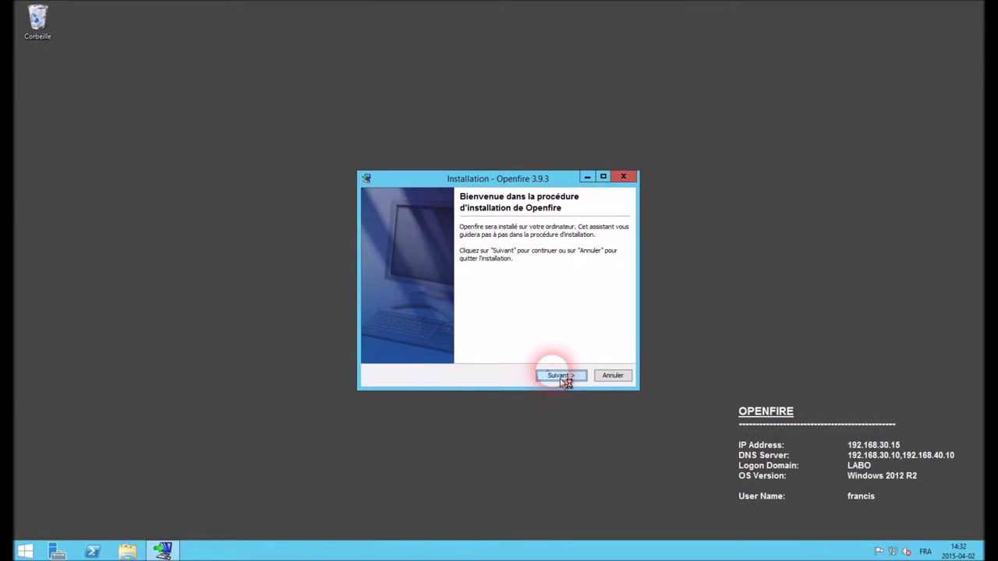
{"action": "left_click", "coordinate": [564, 379]}
{"action": "left_click", "coordinate": [437, 335]}
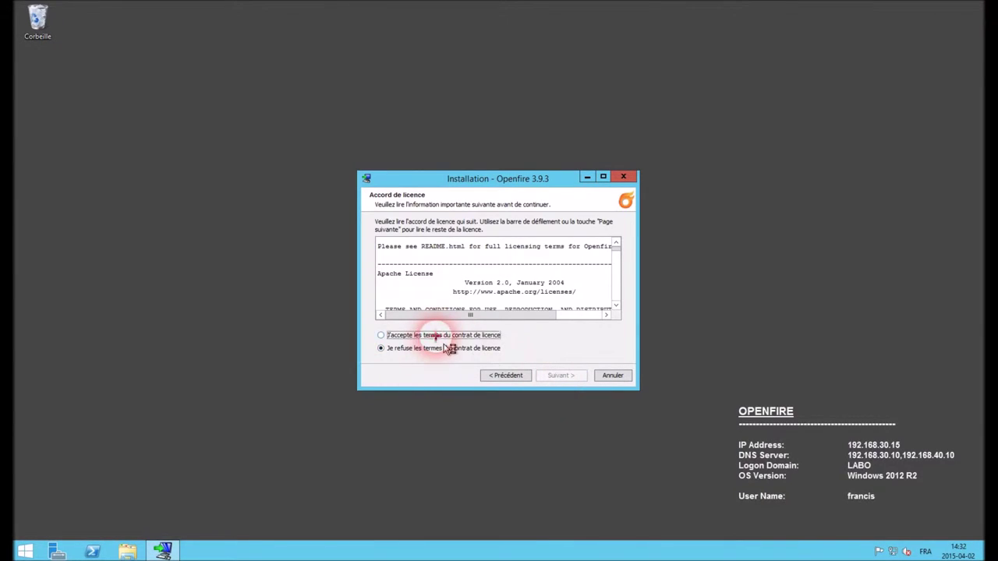
{"action": "left_click", "coordinate": [560, 376]}
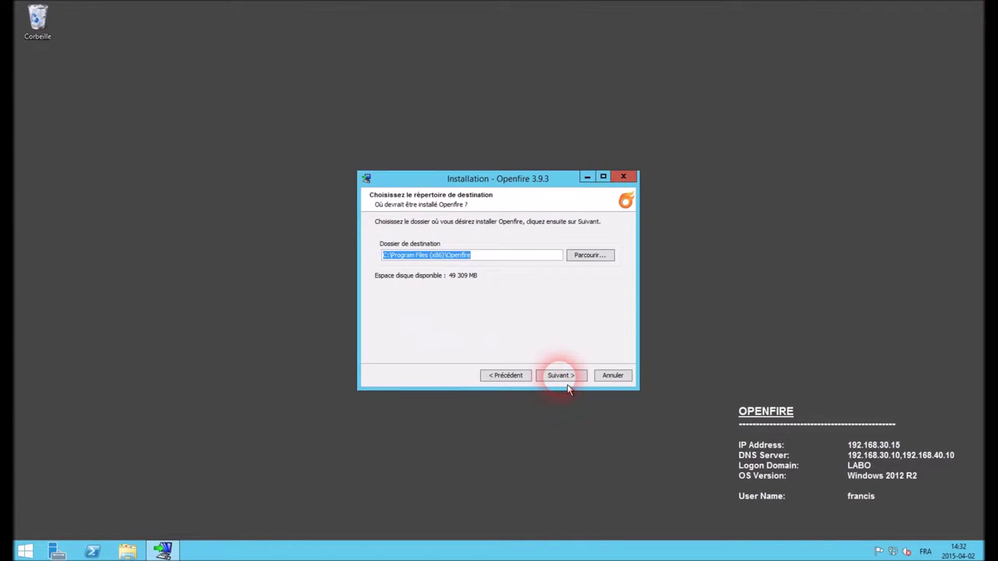
{"action": "left_click", "coordinate": [561, 375]}
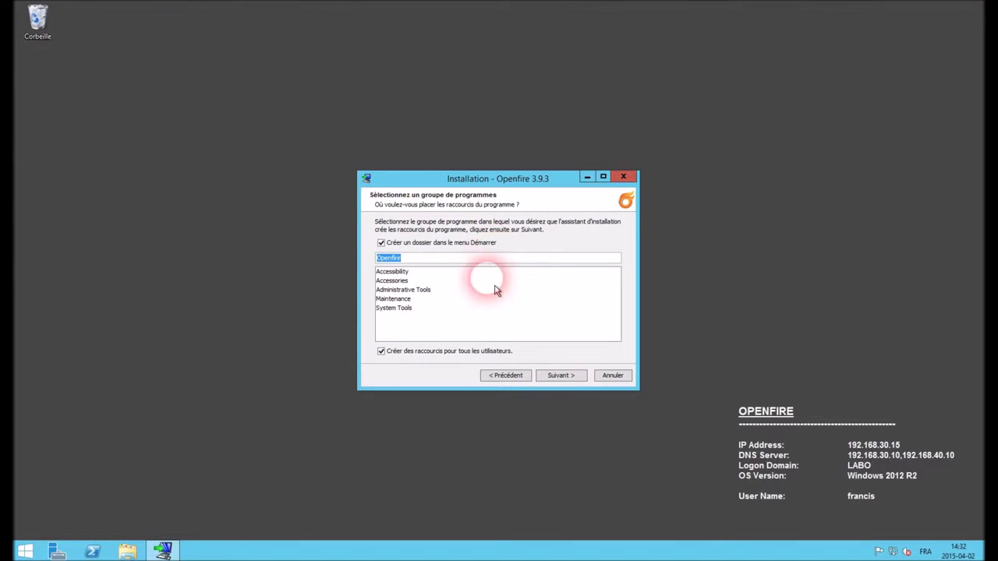
{"action": "left_click", "coordinate": [561, 375]}
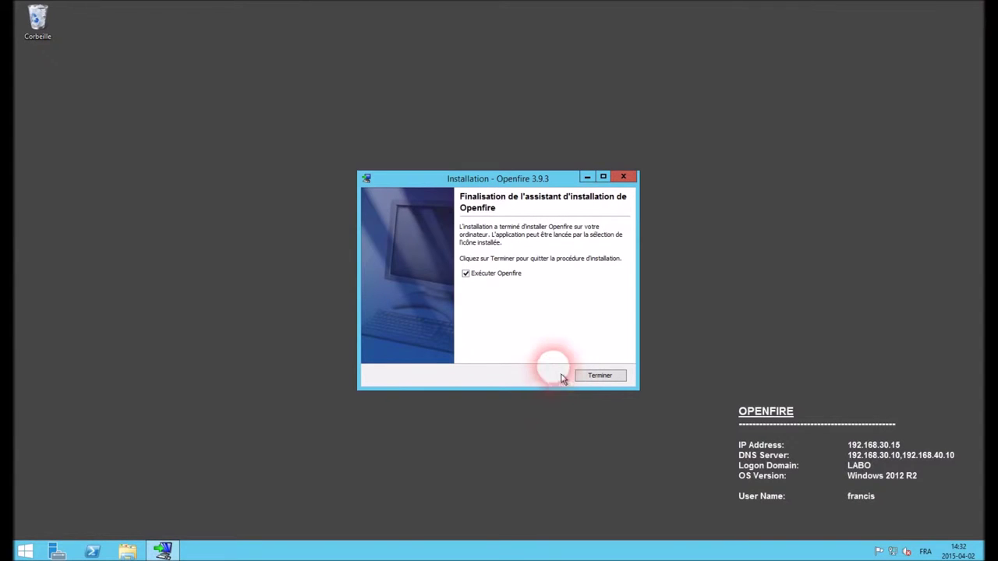
Close the installer so Openfire launches with its access-denied error, then open a File Explorer window
{"action": "left_click", "coordinate": [609, 381]}
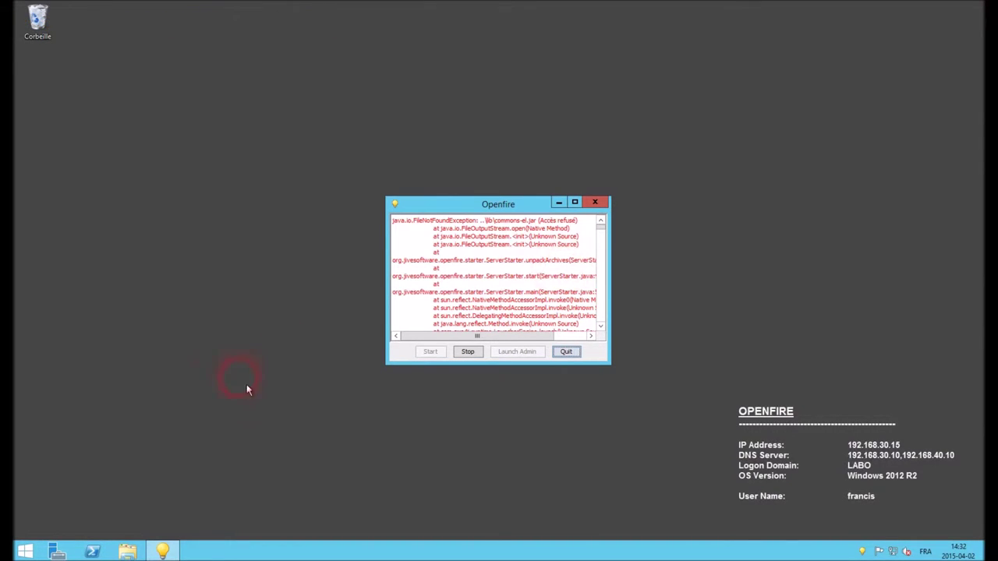
{"action": "right_click", "coordinate": [127, 551]}
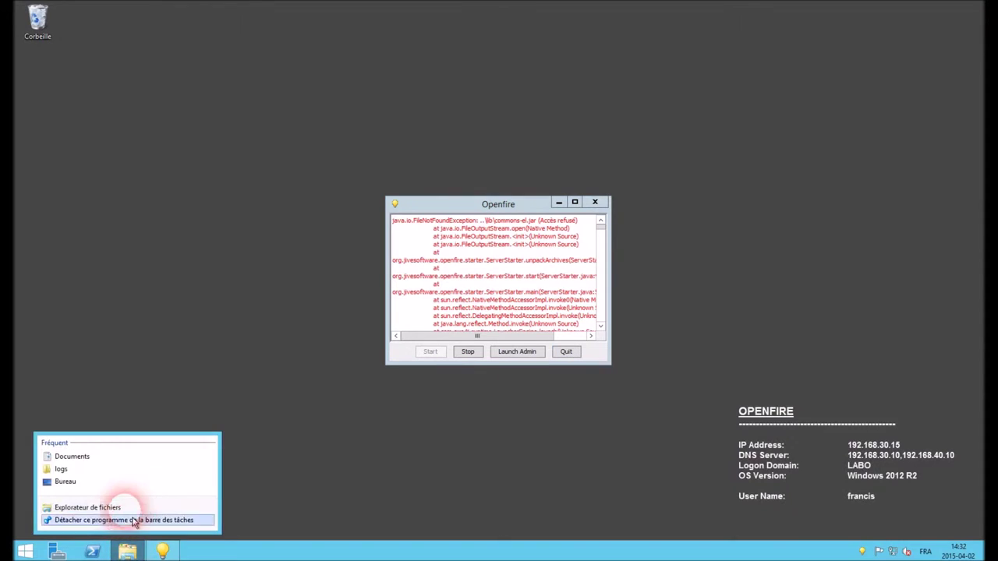
{"action": "left_click", "coordinate": [124, 507]}
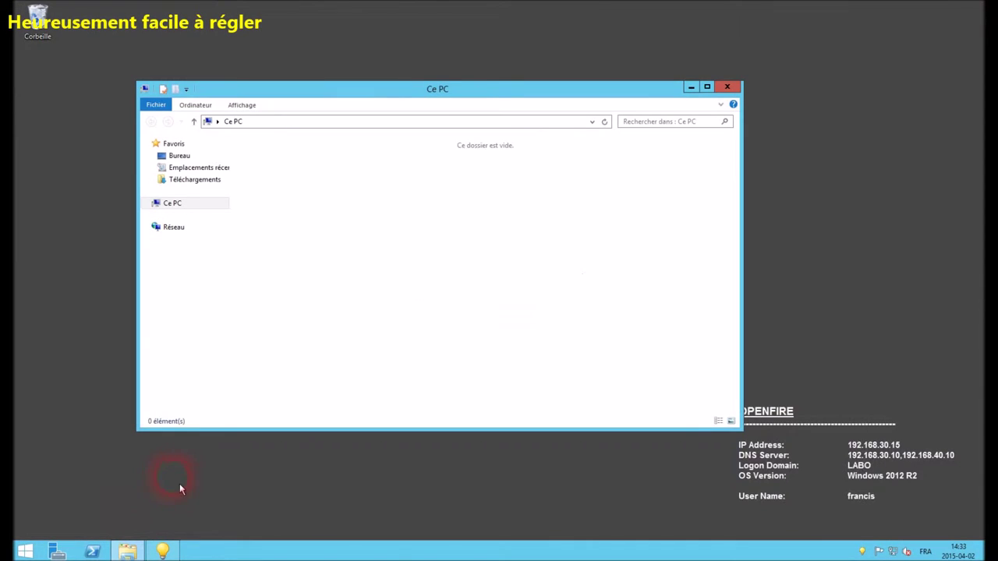
Stop the failing Openfire server and browse to C:\Program Files (x86)
{"action": "left_click_drag", "start_coordinate": [471, 91], "coordinate": [597, 129]}
{"action": "left_click", "coordinate": [510, 274]}
{"action": "left_click", "coordinate": [470, 352]}
{"action": "double_click", "coordinate": [524, 295]}
{"action": "left_click", "coordinate": [337, 202]}
{"action": "double_click", "coordinate": [336, 203]}
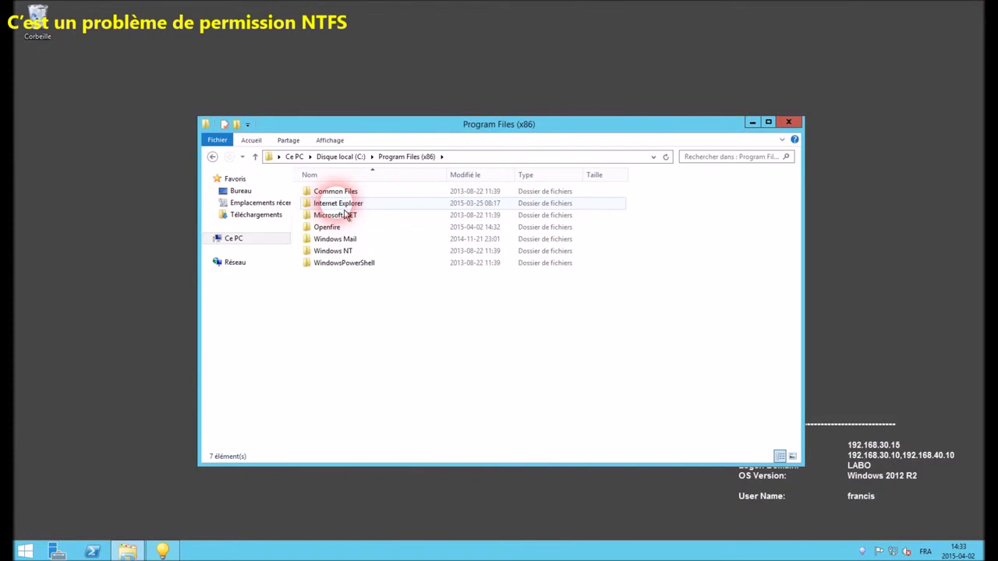
Grant the Utilisateurs group Modify permission on the Openfire folder and close its properties
{"action": "right_click", "coordinate": [327, 228]}
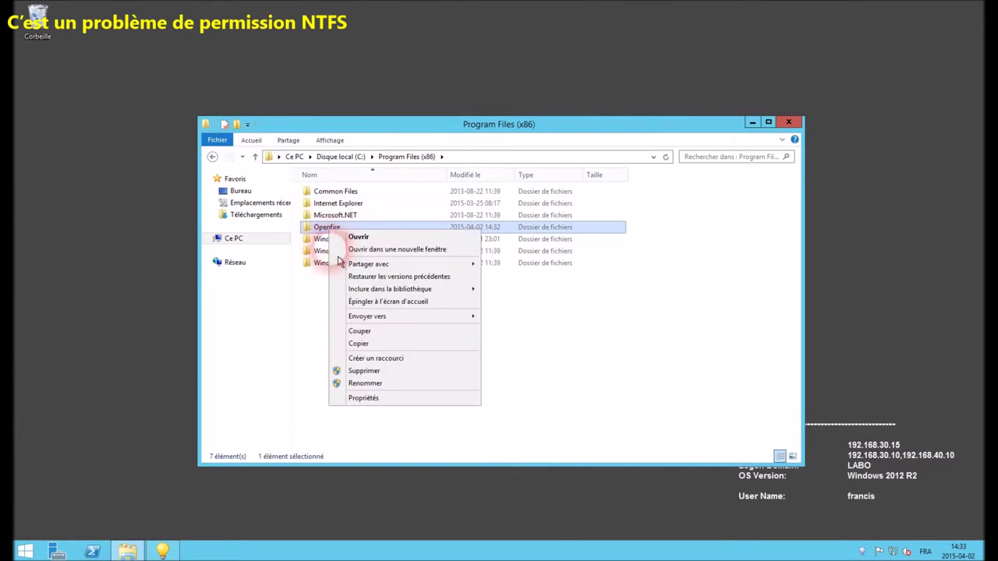
{"action": "left_click", "coordinate": [366, 398]}
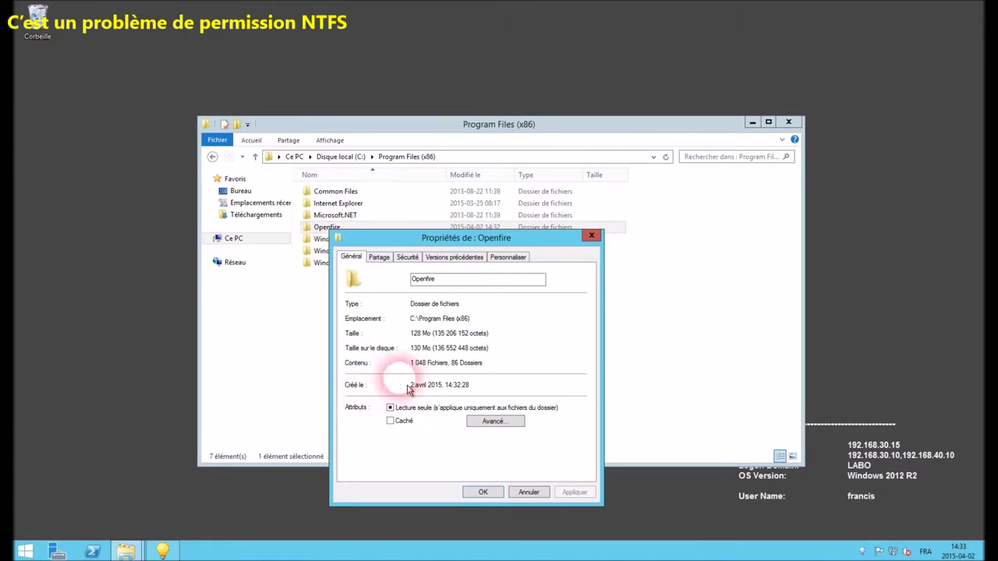
{"action": "left_click", "coordinate": [404, 257]}
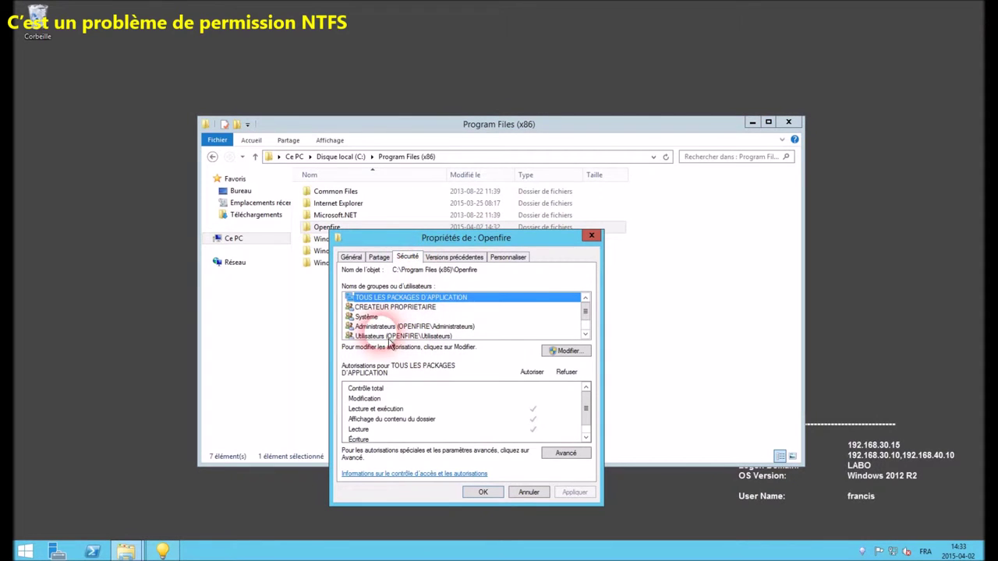
{"action": "left_click", "coordinate": [583, 356]}
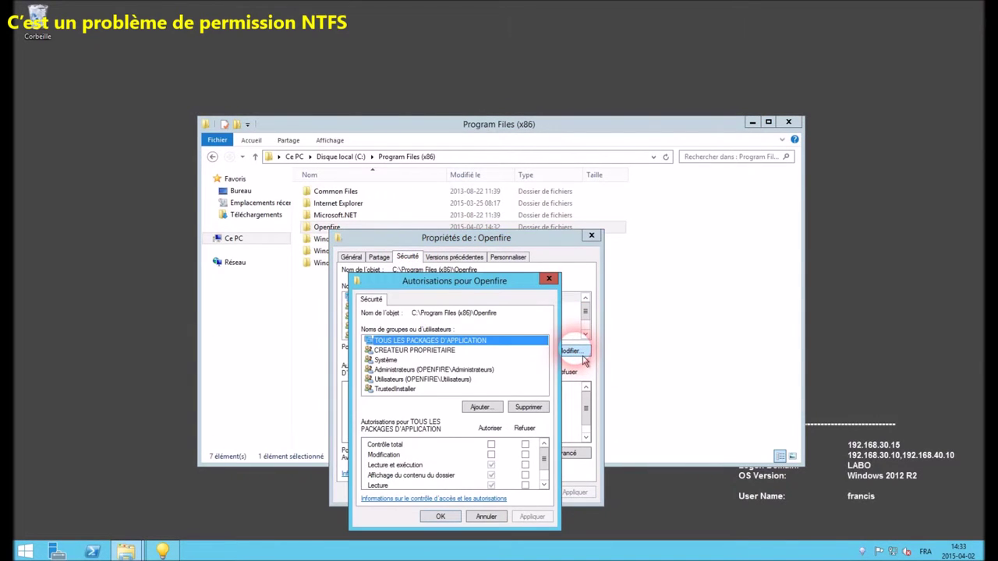
{"action": "left_click", "coordinate": [456, 380]}
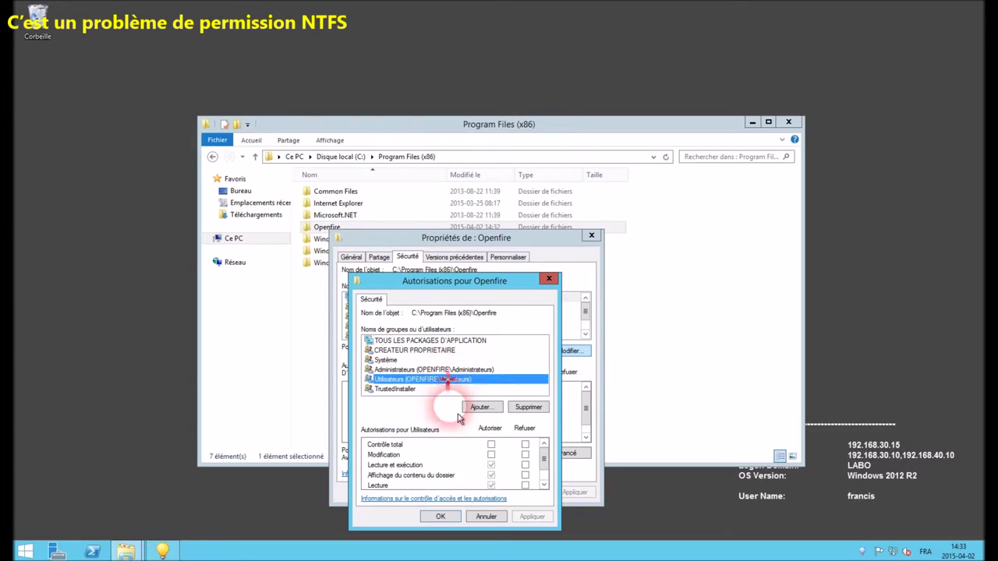
{"action": "left_click", "coordinate": [491, 455]}
{"action": "left_click", "coordinate": [534, 518]}
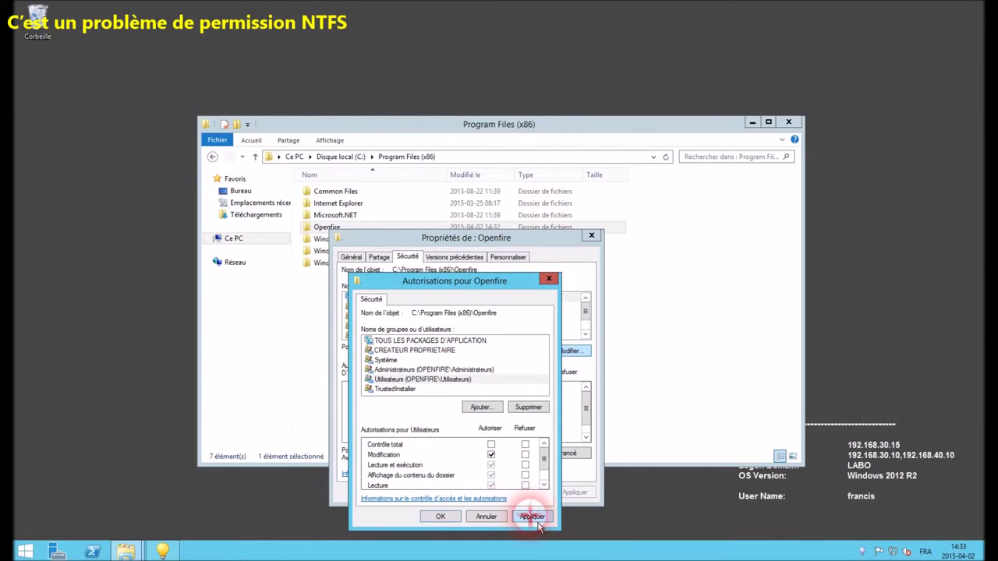
{"action": "left_click", "coordinate": [488, 517]}
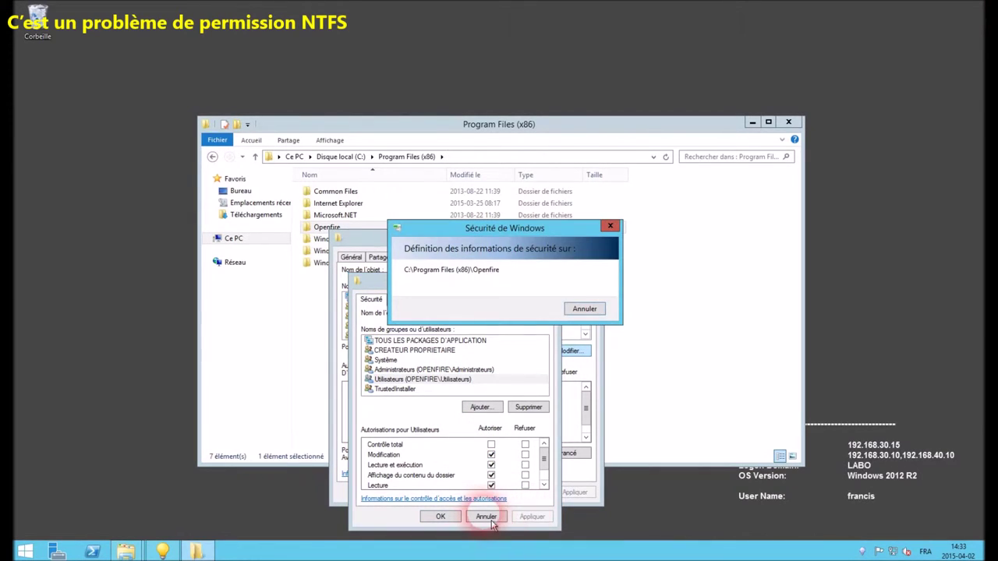
{"action": "left_click", "coordinate": [441, 516]}
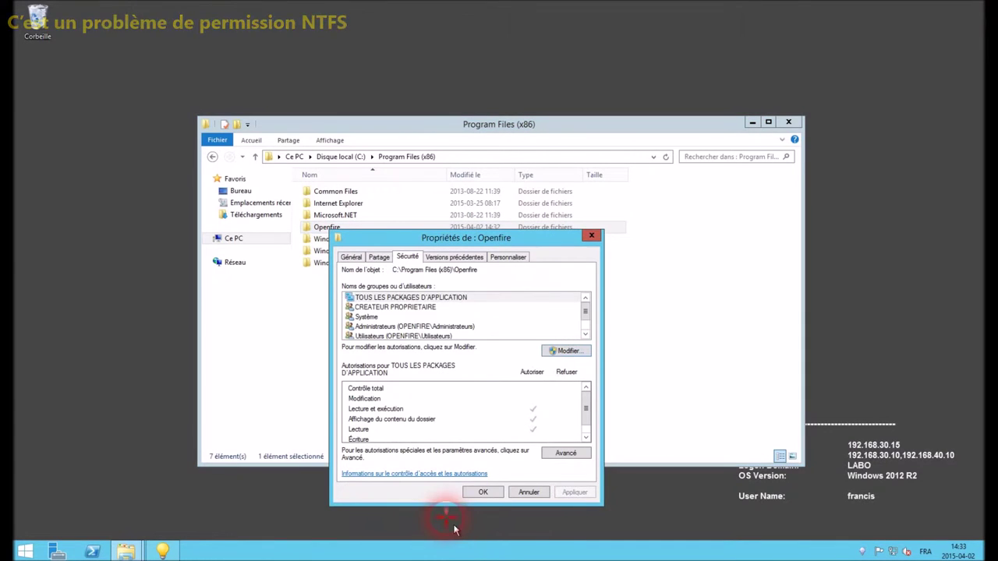
{"action": "left_click", "coordinate": [477, 496]}
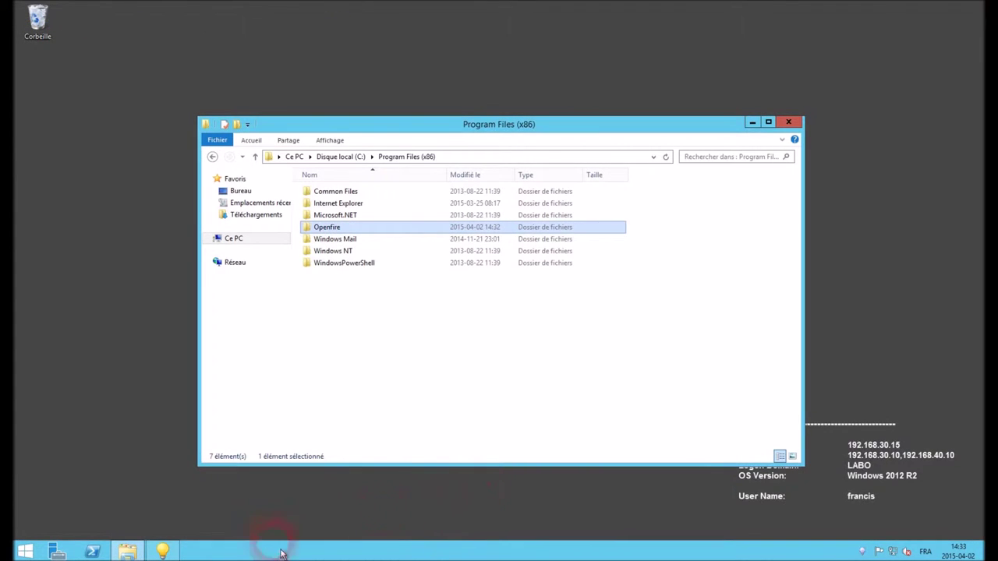
{"action": "left_click", "coordinate": [162, 551]}
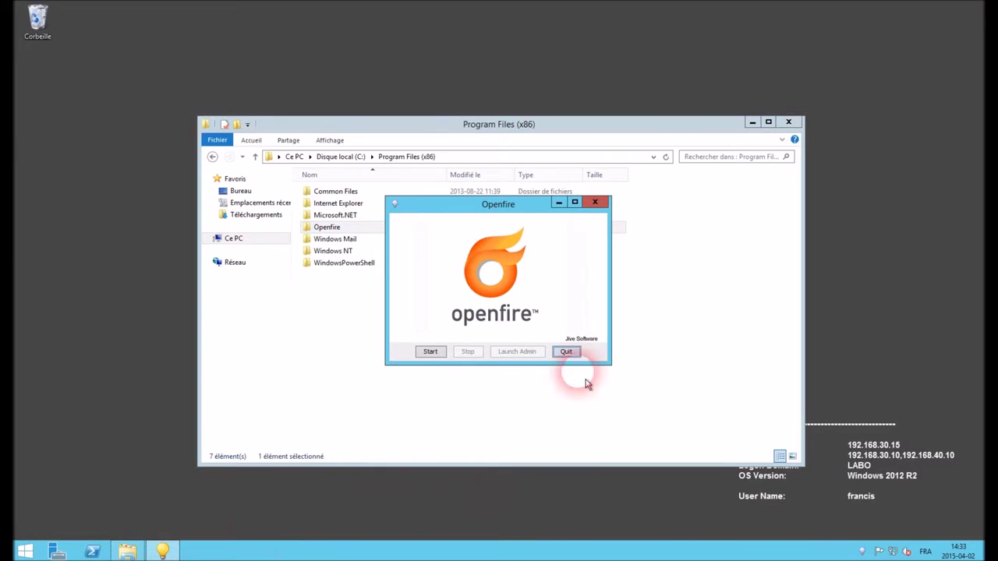
{"action": "left_click", "coordinate": [432, 351]}
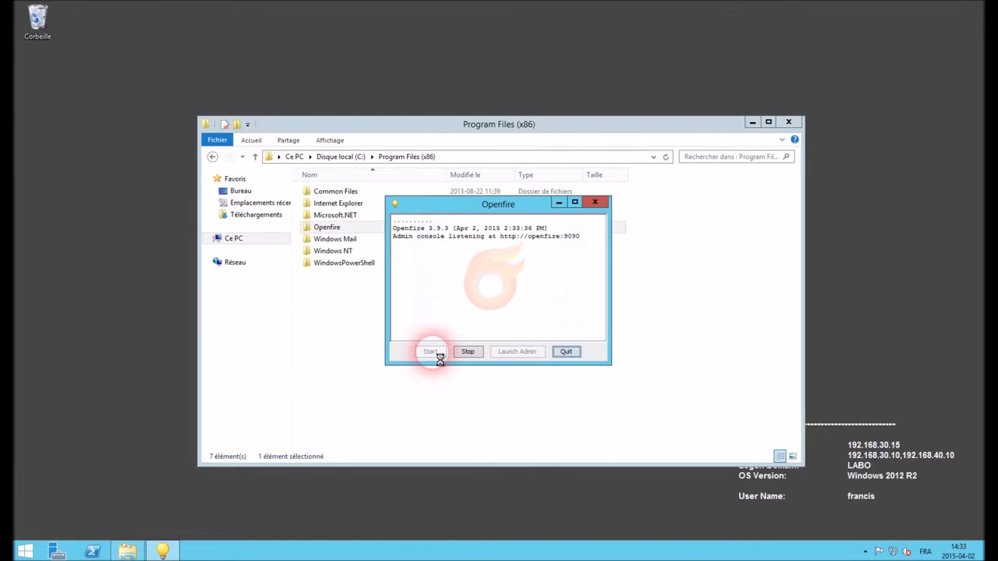
{"action": "right_click", "coordinate": [128, 550]}
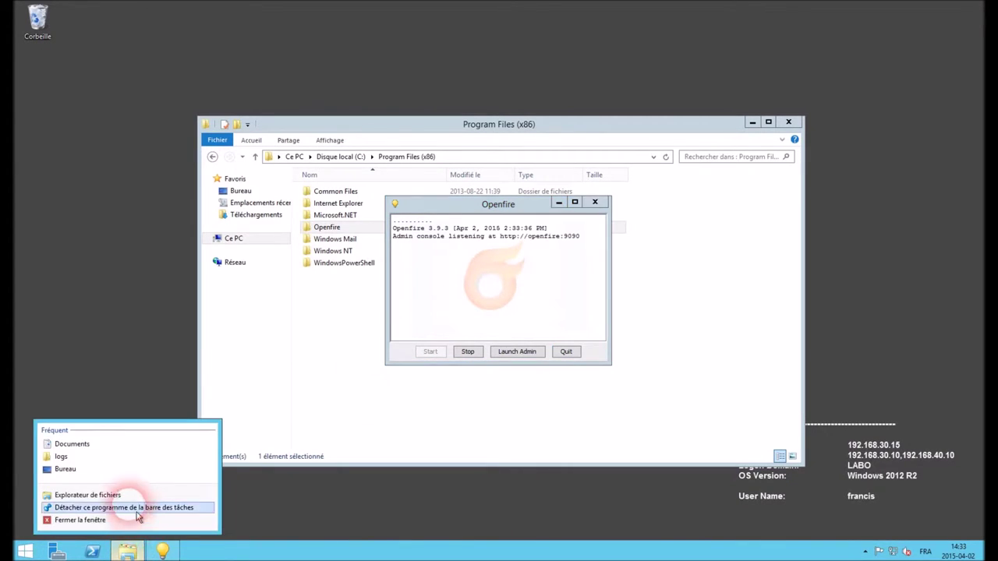
{"action": "left_click", "coordinate": [134, 503]}
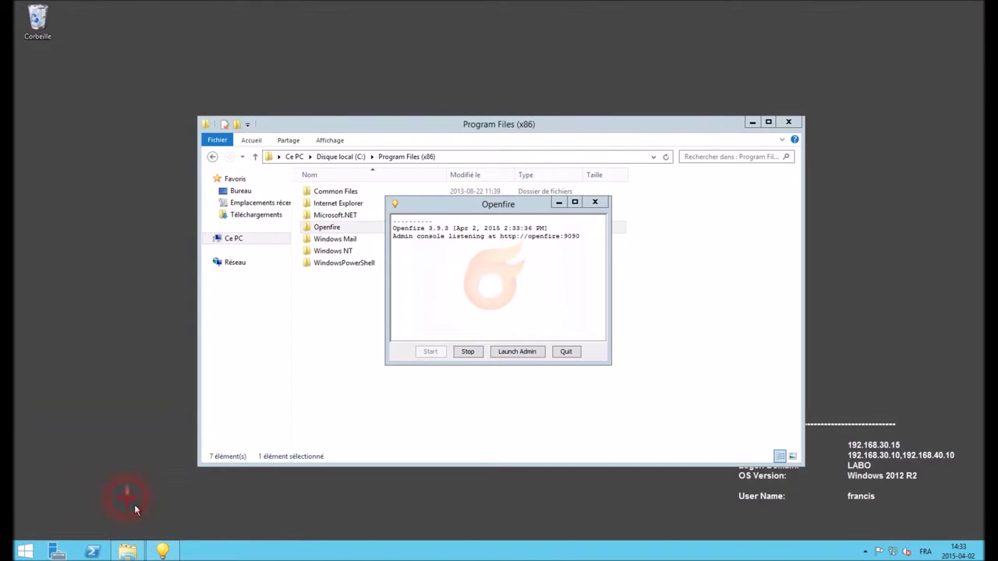
Open \\mssql\c$ in File Explorer and arrange it beside the Program Files (x86) window
{"action": "left_click", "coordinate": [411, 178]}
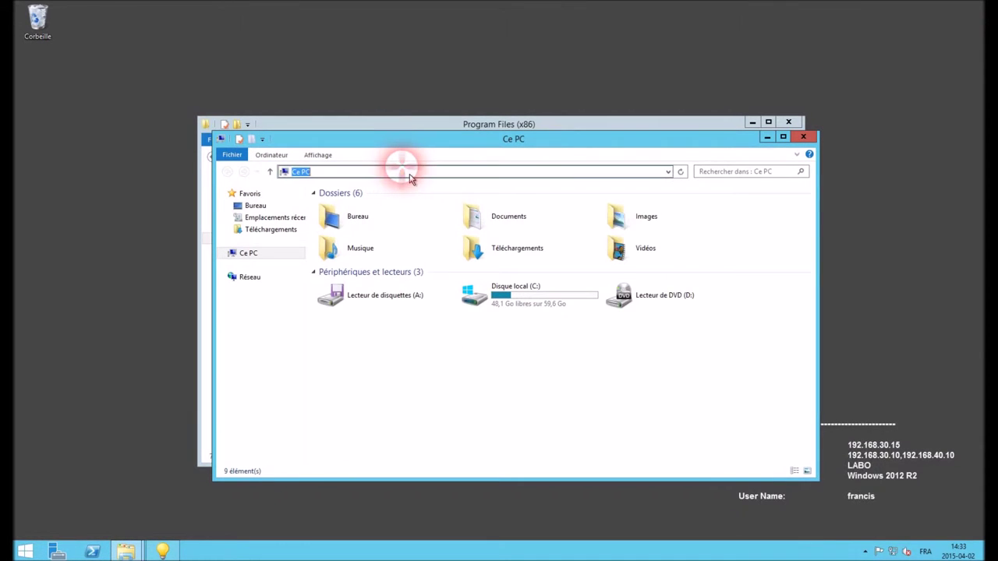
{"action": "type", "text": "\\\\mssql\\"}
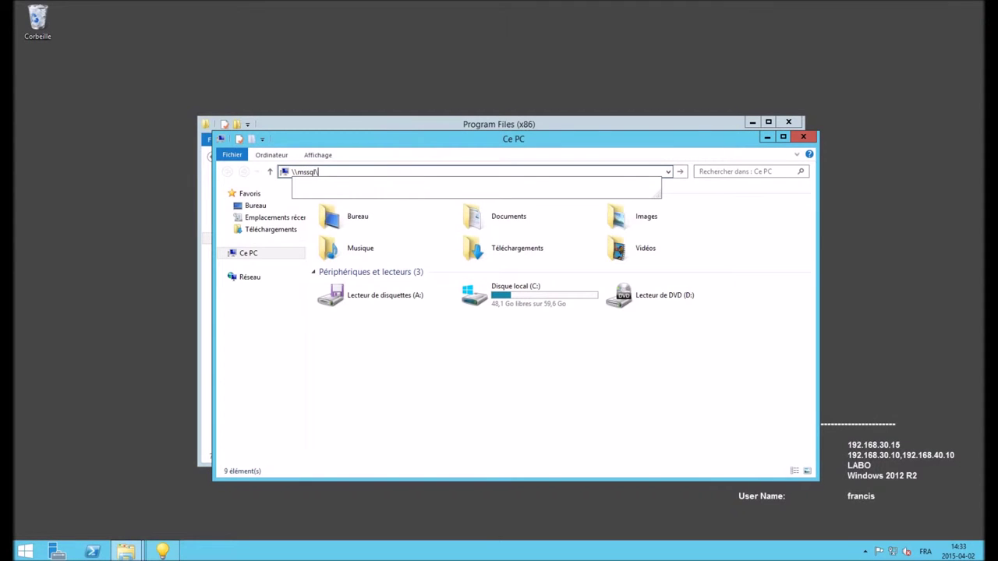
{"action": "type", "text": "c$"}
{"action": "key", "text": "Return"}
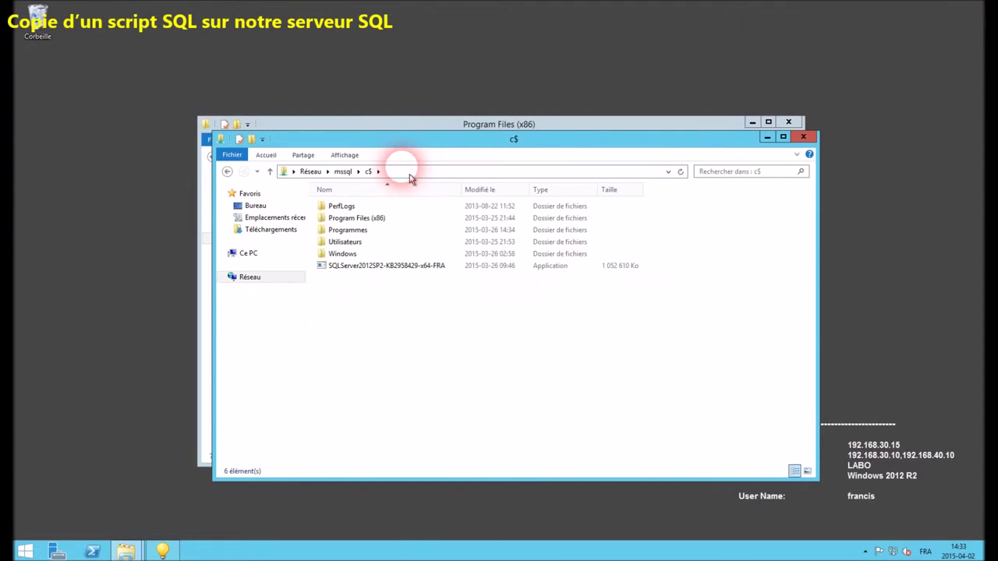
{"action": "left_click_drag", "start_coordinate": [397, 147], "coordinate": [542, 183]}
{"action": "left_click_drag", "start_coordinate": [524, 127], "coordinate": [471, 80]}
Copy openfire_sqlserver.sql from Openfire\resources\database into the c$ share and close that window
{"action": "left_click", "coordinate": [320, 180]}
{"action": "double_click", "coordinate": [282, 181]}
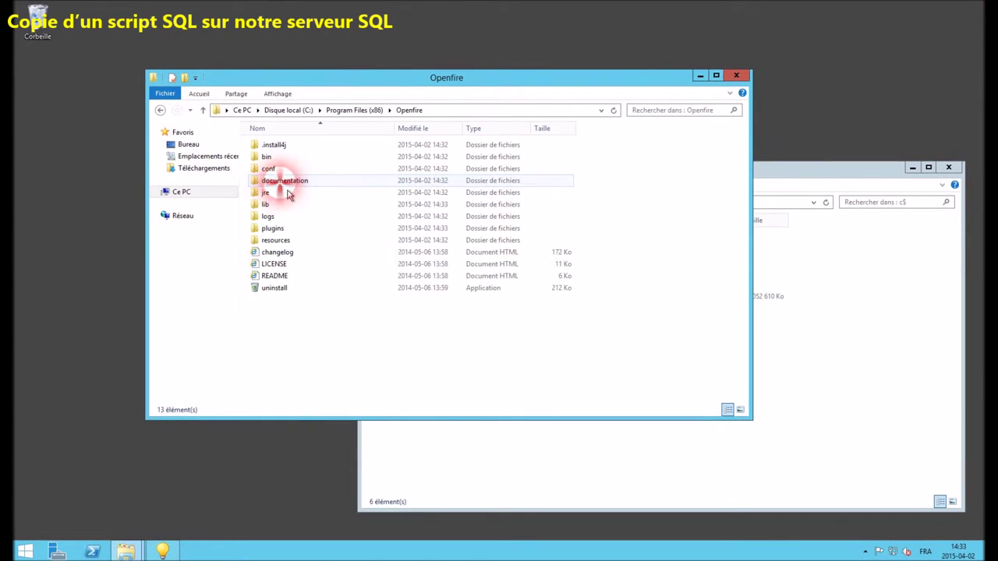
{"action": "double_click", "coordinate": [277, 239]}
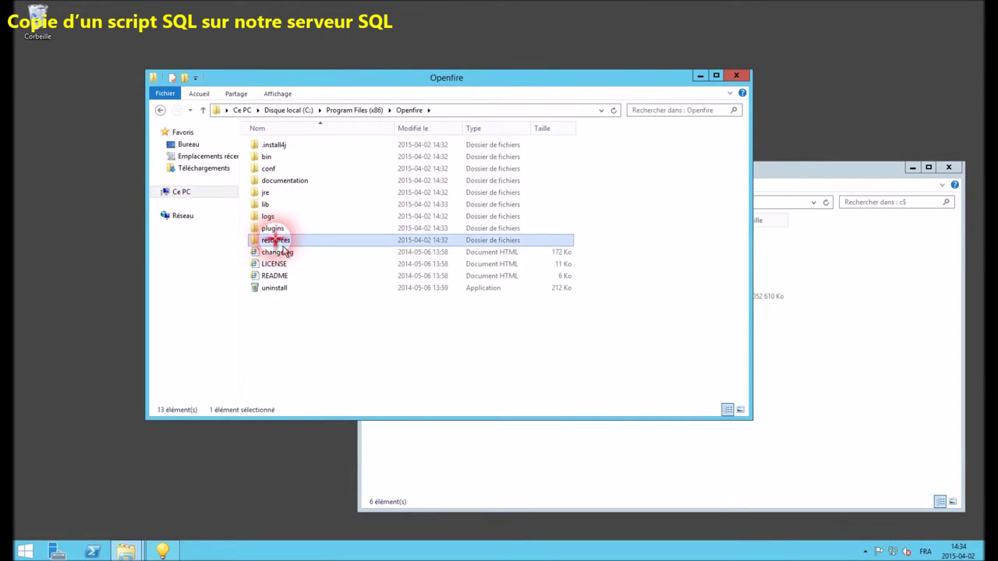
{"action": "left_click", "coordinate": [282, 144]}
{"action": "double_click", "coordinate": [287, 147]}
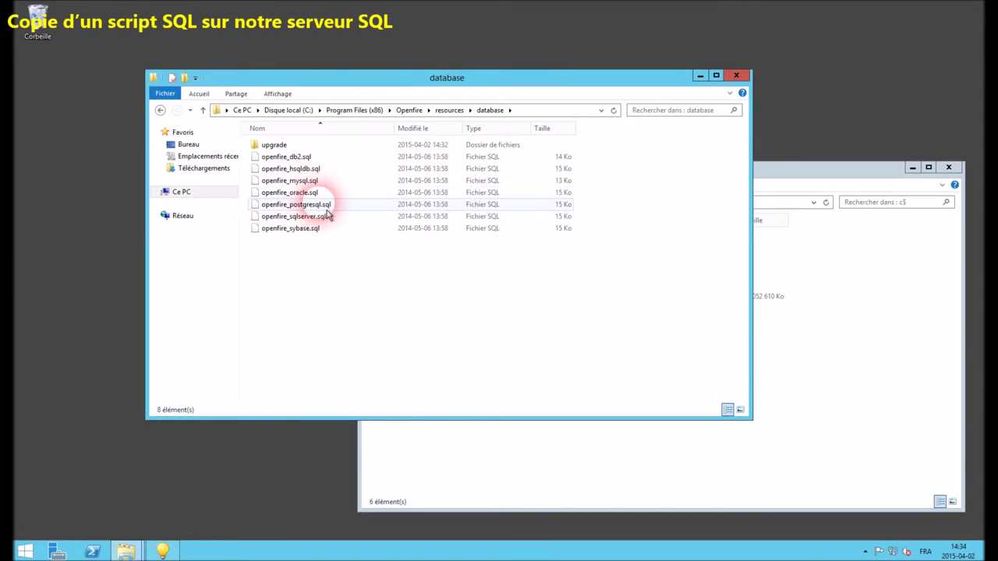
{"action": "left_click", "coordinate": [323, 219]}
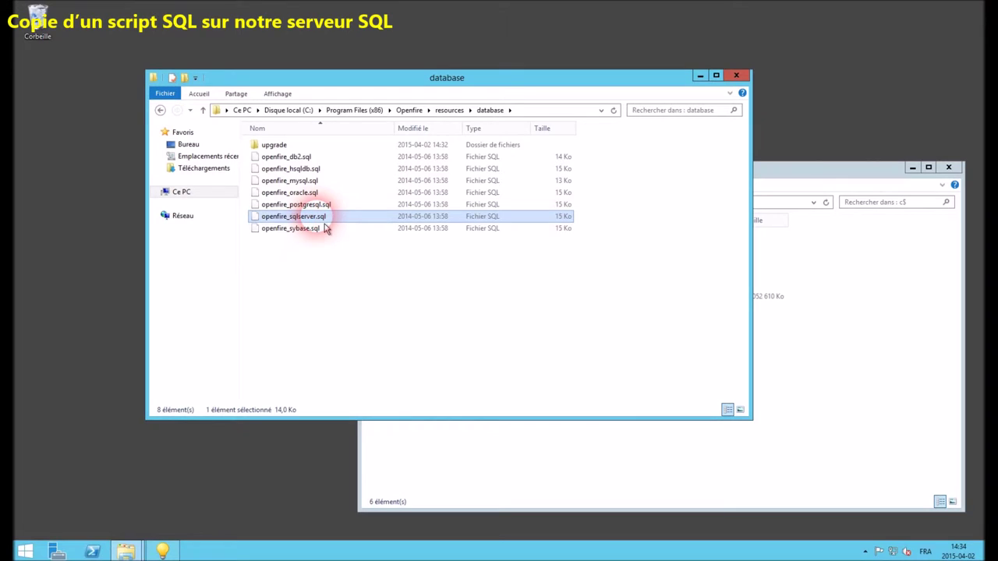
{"action": "left_click", "coordinate": [889, 436]}
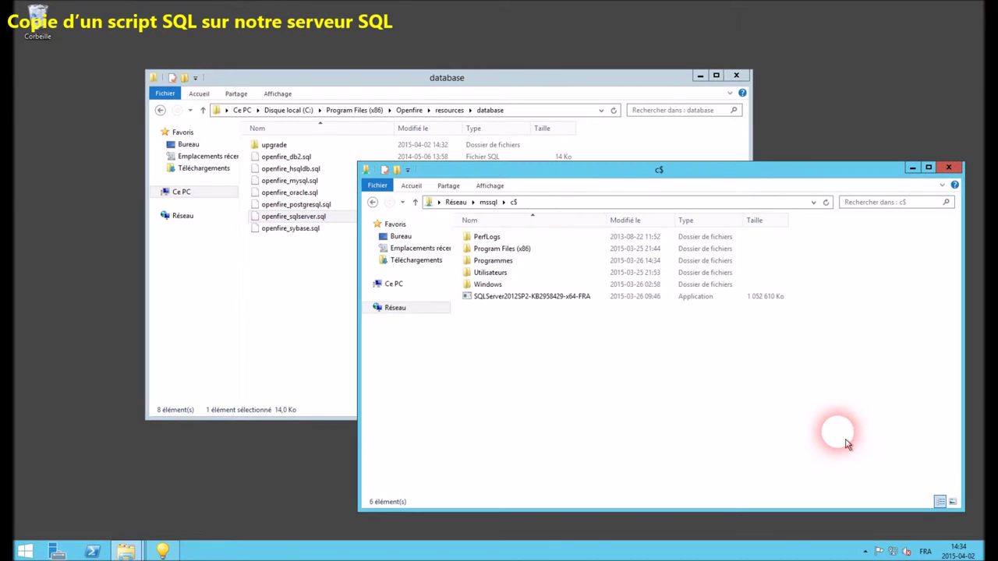
{"action": "key", "text": "ctrl+v"}
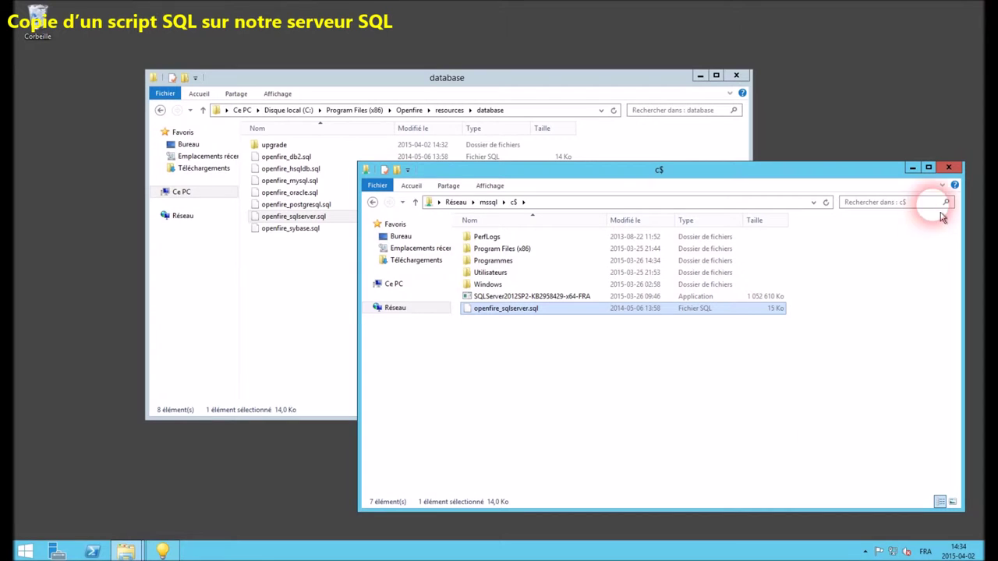
{"action": "left_click", "coordinate": [949, 167]}
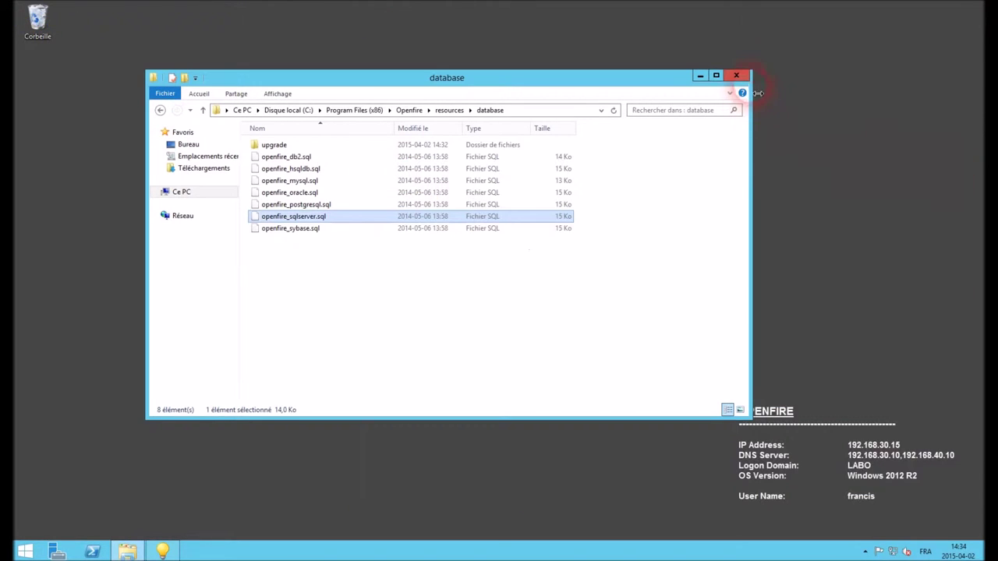
Launch SQL Server Management Studio, connect to the MSSQL server, and expand its Bases de données
{"action": "left_click", "coordinate": [739, 75]}
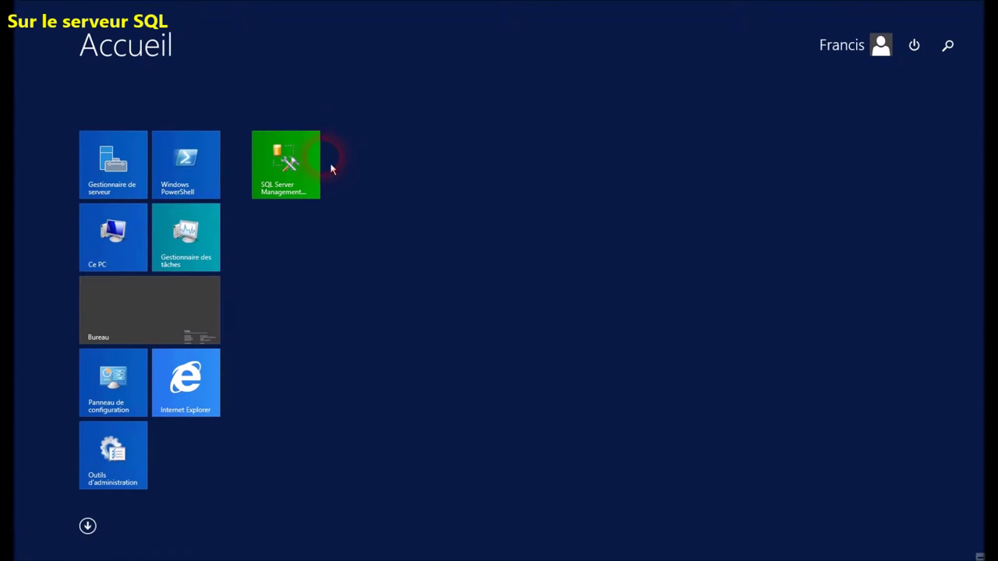
{"action": "left_click", "coordinate": [312, 179]}
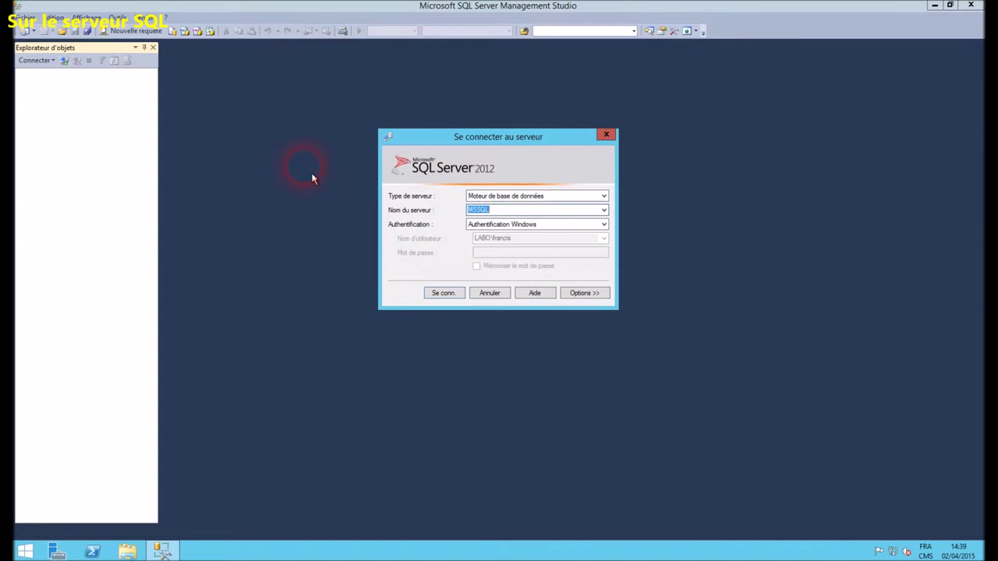
{"action": "left_click", "coordinate": [443, 294]}
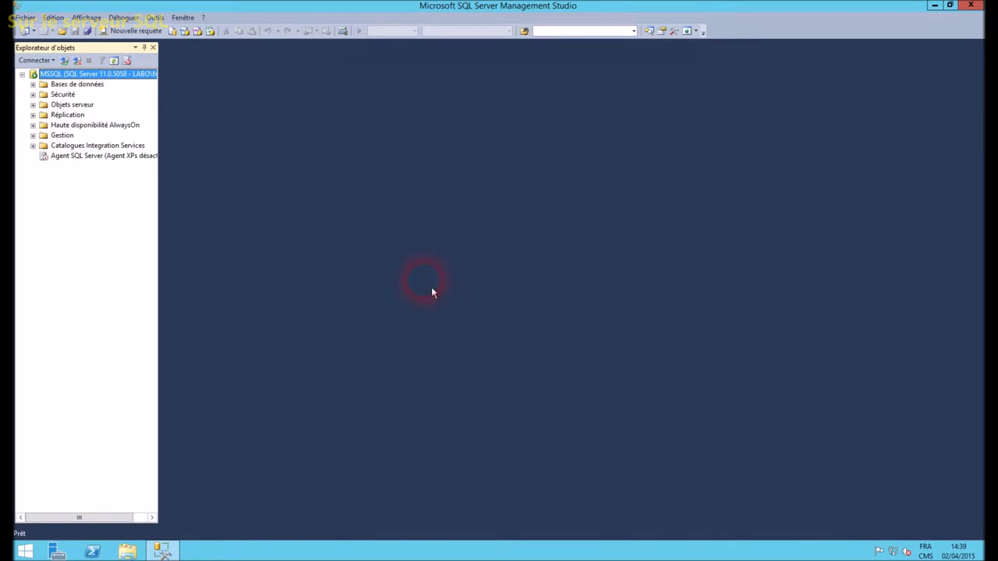
{"action": "double_click", "coordinate": [89, 86]}
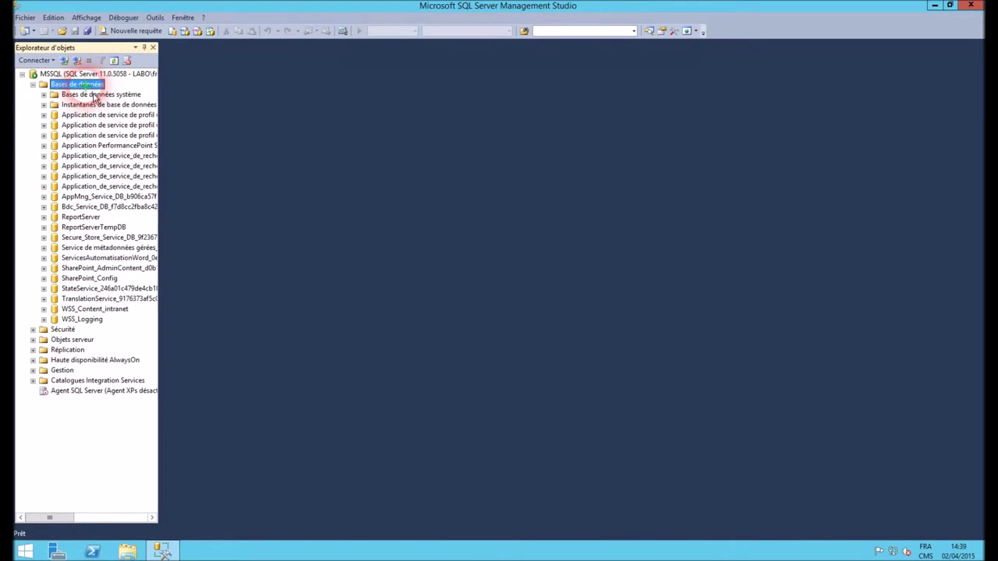
Open the Nouvelle base de données form, cancel it, and select the server's Sécurité node
{"action": "right_click", "coordinate": [90, 86]}
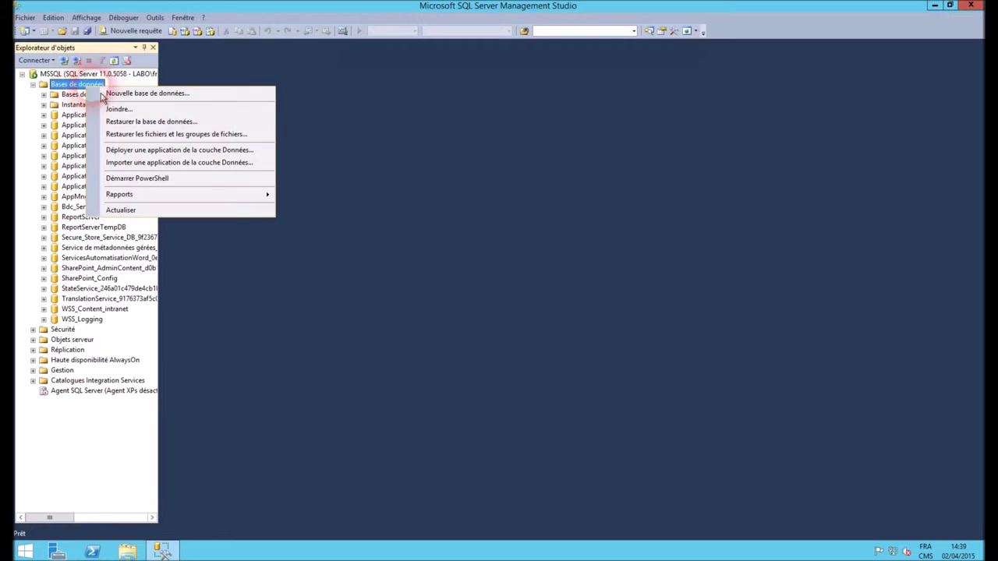
{"action": "left_click", "coordinate": [163, 93]}
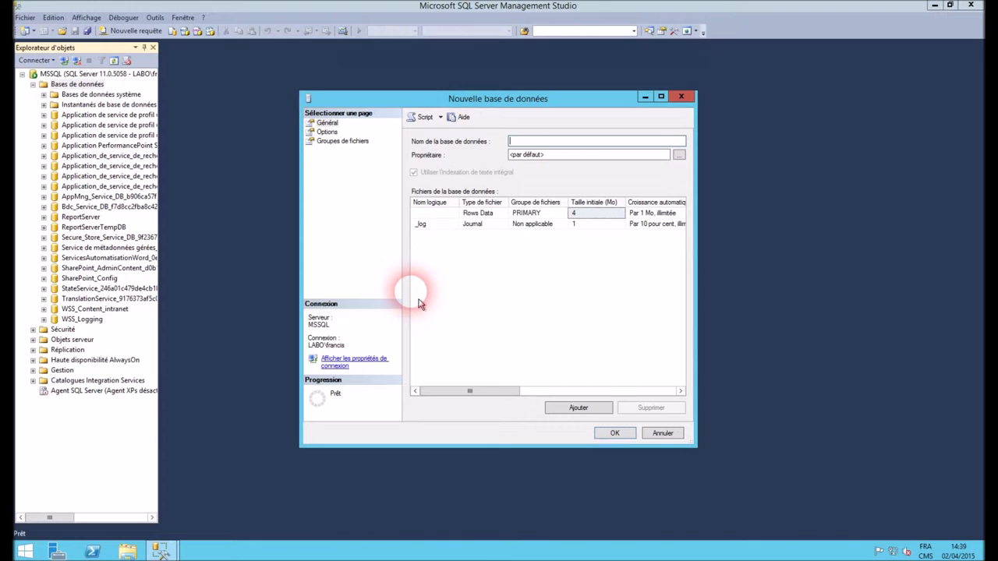
{"action": "left_click", "coordinate": [662, 435]}
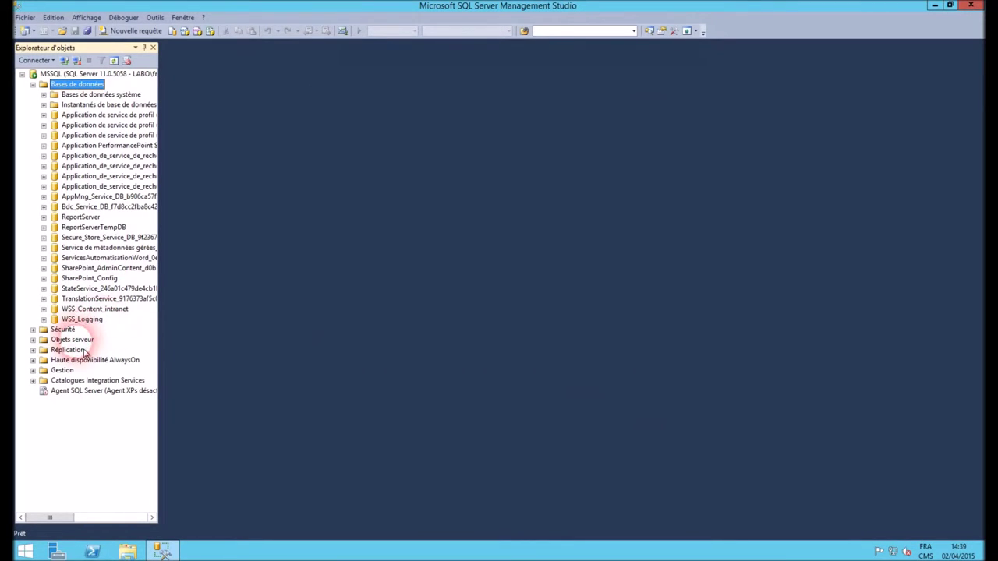
{"action": "left_click", "coordinate": [70, 330]}
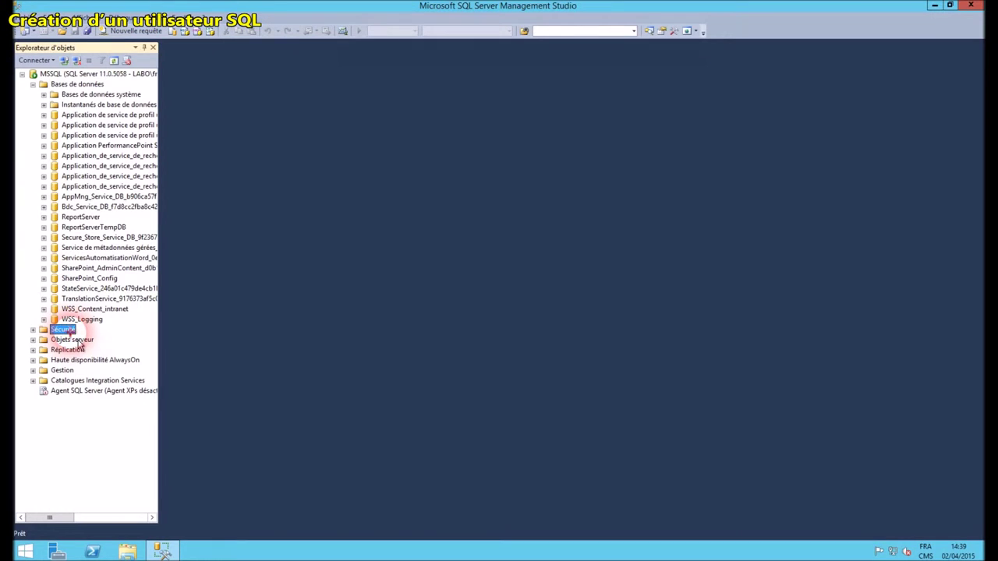
Create a SQL Server authentication login named OpenFire with a password, no password policy, and the sysadmin role
{"action": "double_click", "coordinate": [80, 340]}
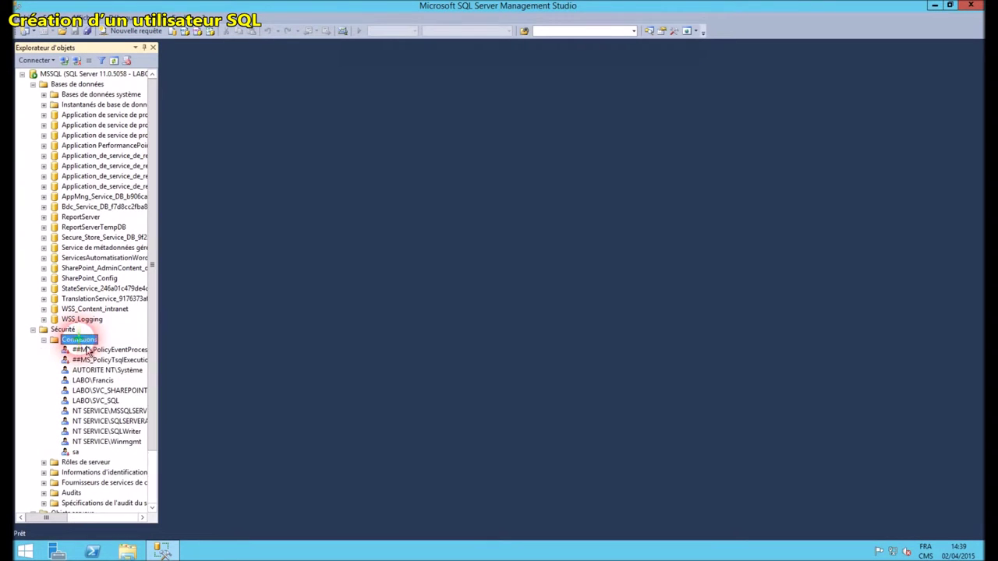
{"action": "right_click", "coordinate": [82, 340]}
{"action": "left_click", "coordinate": [124, 348]}
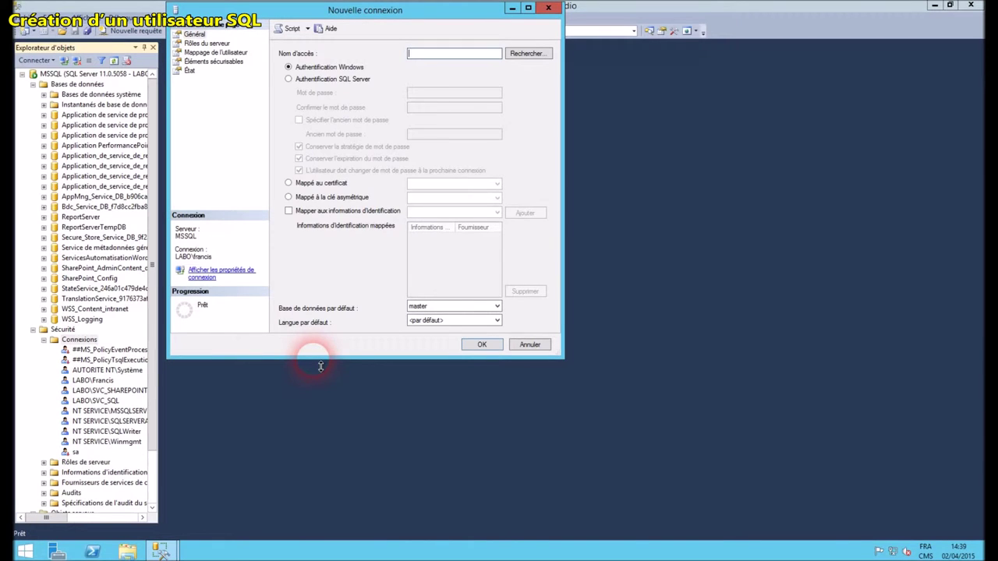
{"action": "left_click", "coordinate": [303, 81]}
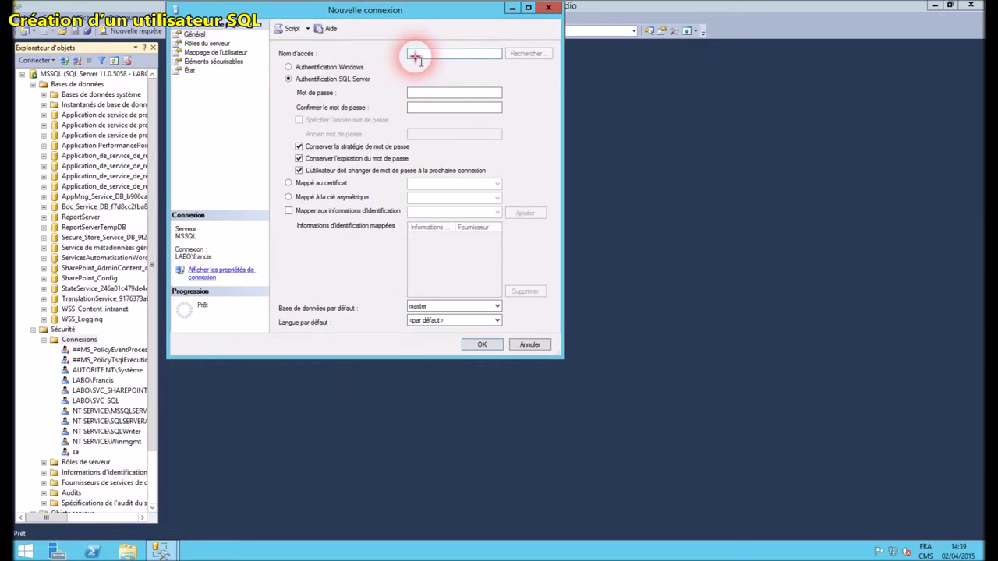
{"action": "type", "text": "OpenFire"}
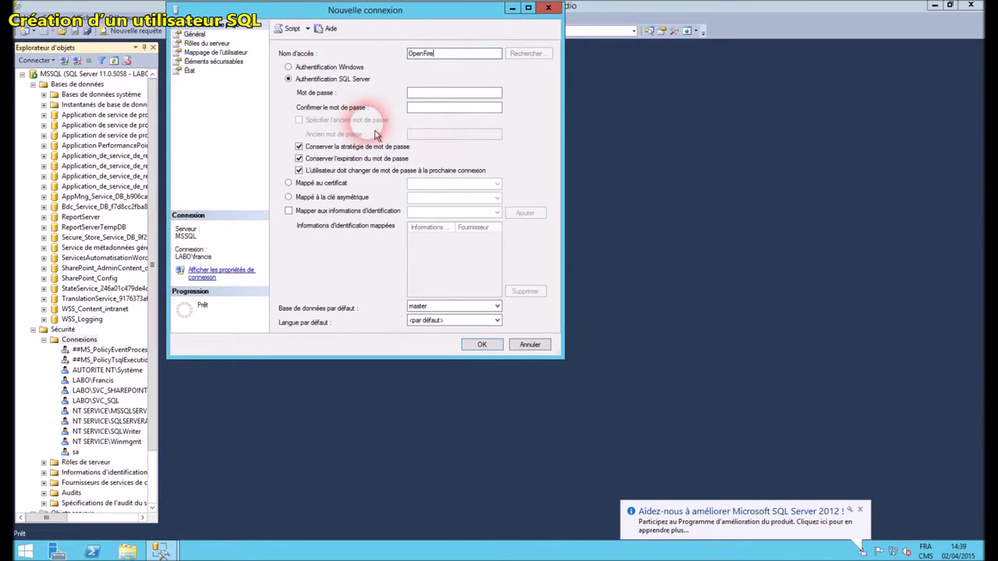
{"action": "left_click", "coordinate": [425, 97]}
{"action": "left_click", "coordinate": [429, 96]}
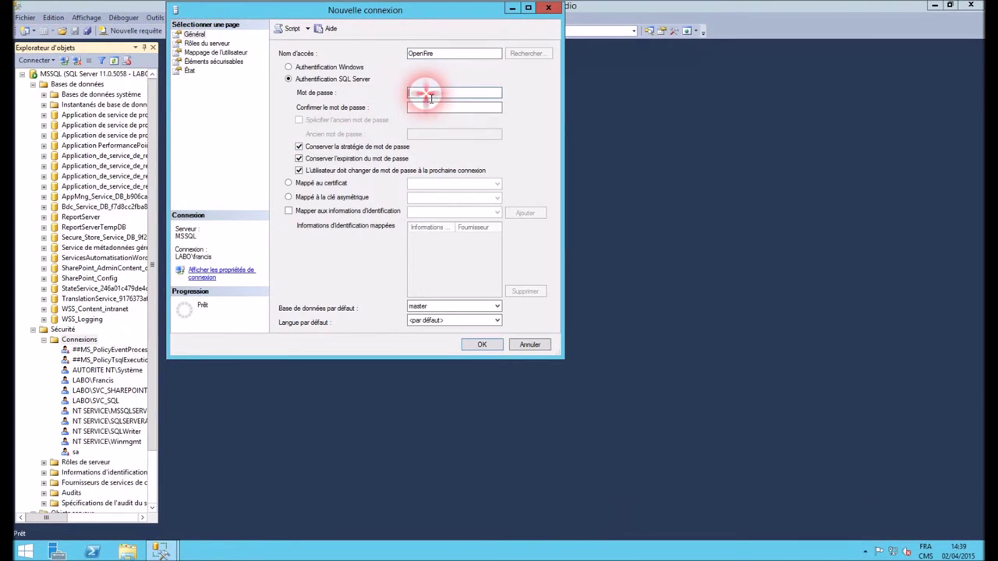
{"action": "type", "text": "••"}
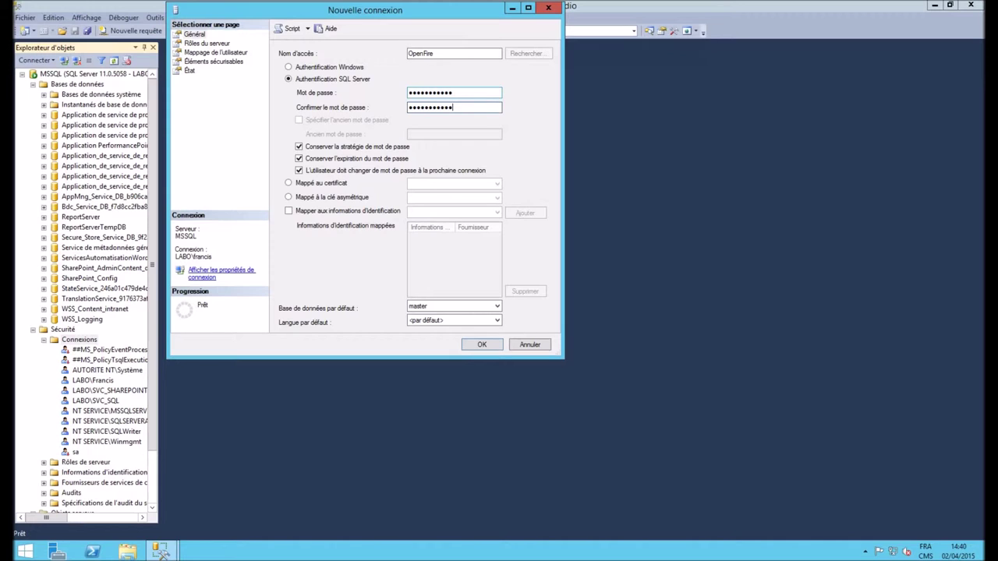
{"action": "left_click", "coordinate": [301, 147]}
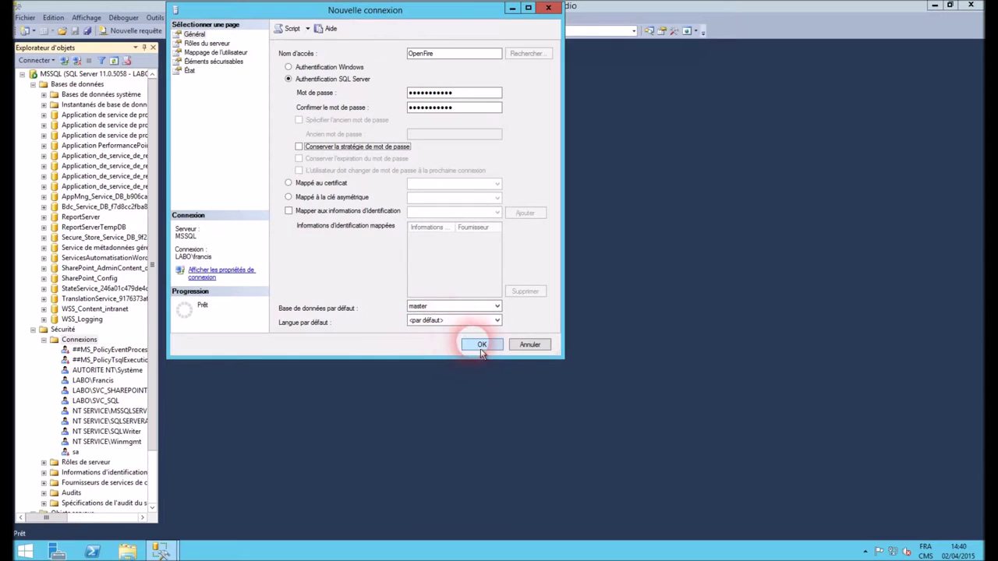
{"action": "left_click", "coordinate": [206, 44]}
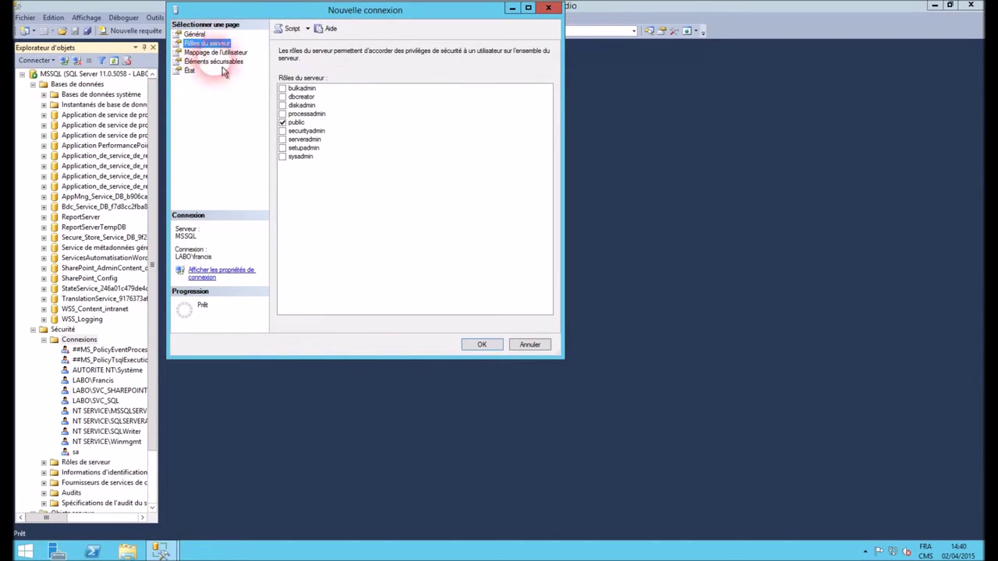
{"action": "left_click", "coordinate": [282, 157]}
{"action": "left_click", "coordinate": [479, 341]}
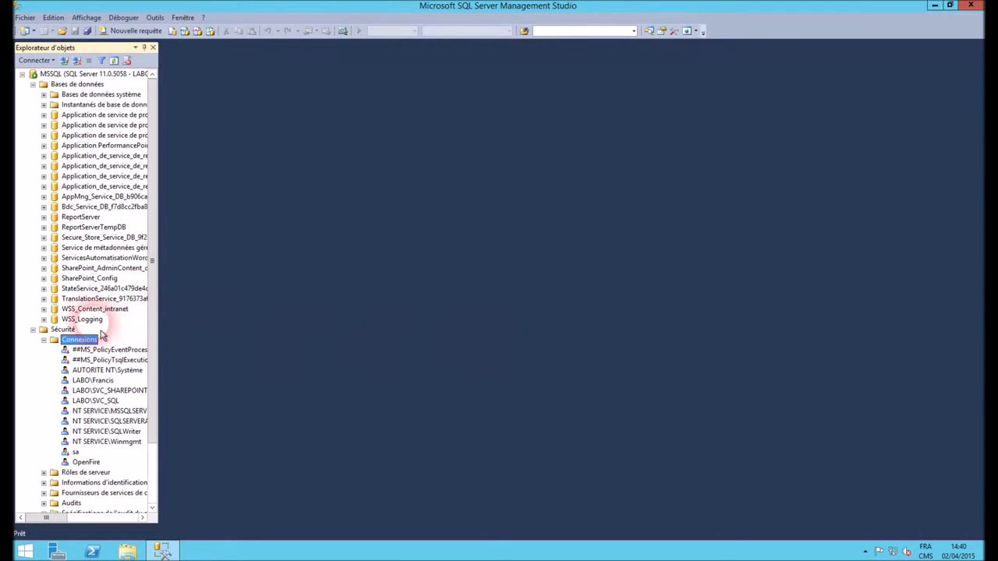
Start a new database under Bases de données and name it OpenFireDB
{"action": "left_click", "coordinate": [76, 85]}
{"action": "right_click", "coordinate": [76, 84]}
{"action": "left_click", "coordinate": [144, 90]}
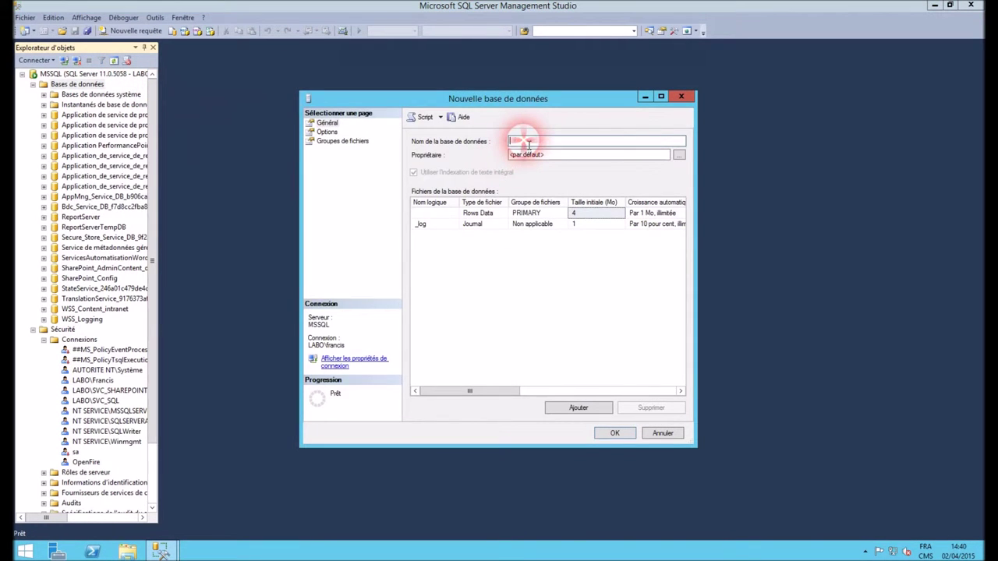
{"action": "type", "text": "OpenFireDB"}
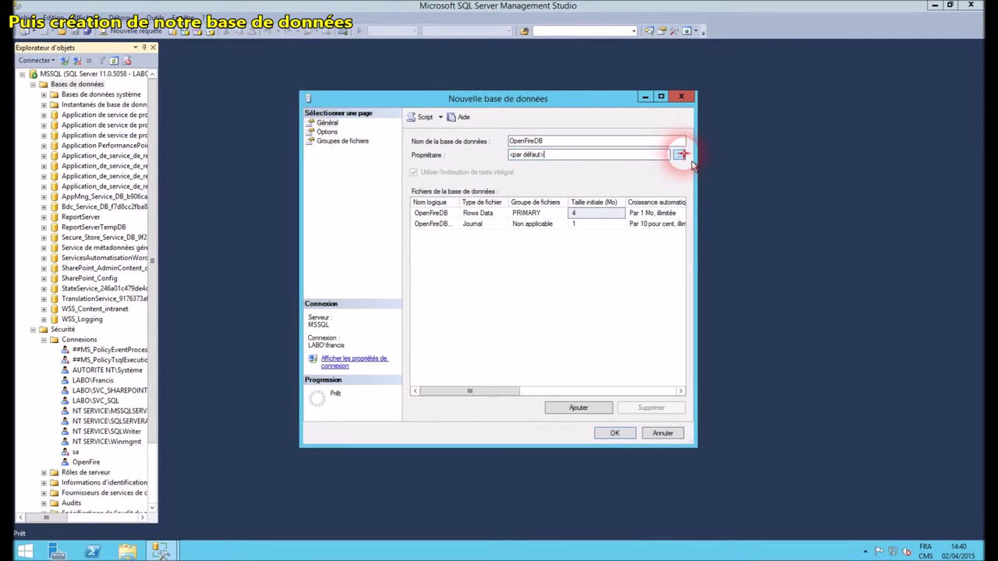
Make the OpenFire login the database owner and create OpenFireDB
{"action": "left_click", "coordinate": [679, 154]}
{"action": "left_click", "coordinate": [109, 126]}
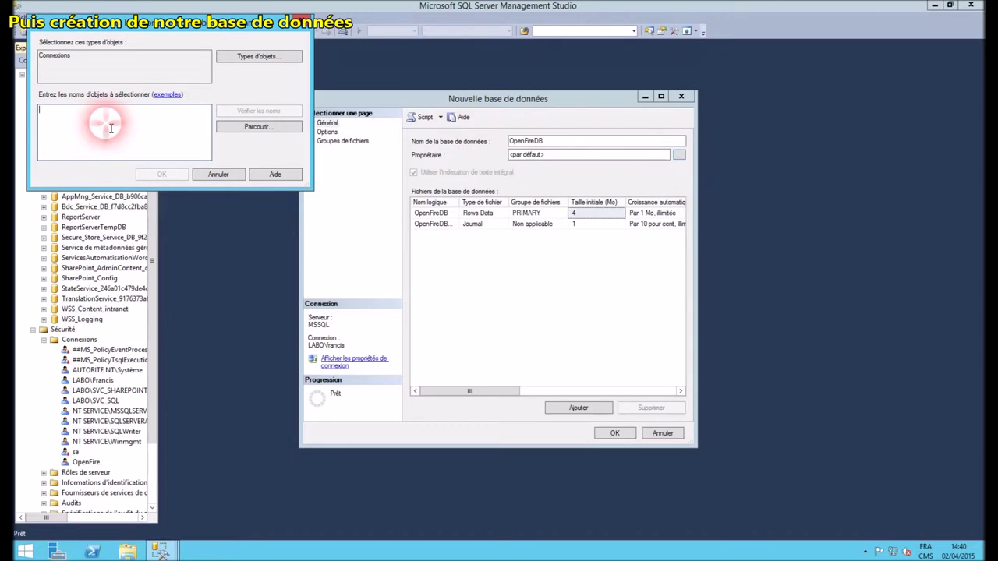
{"action": "left_click", "coordinate": [258, 126]}
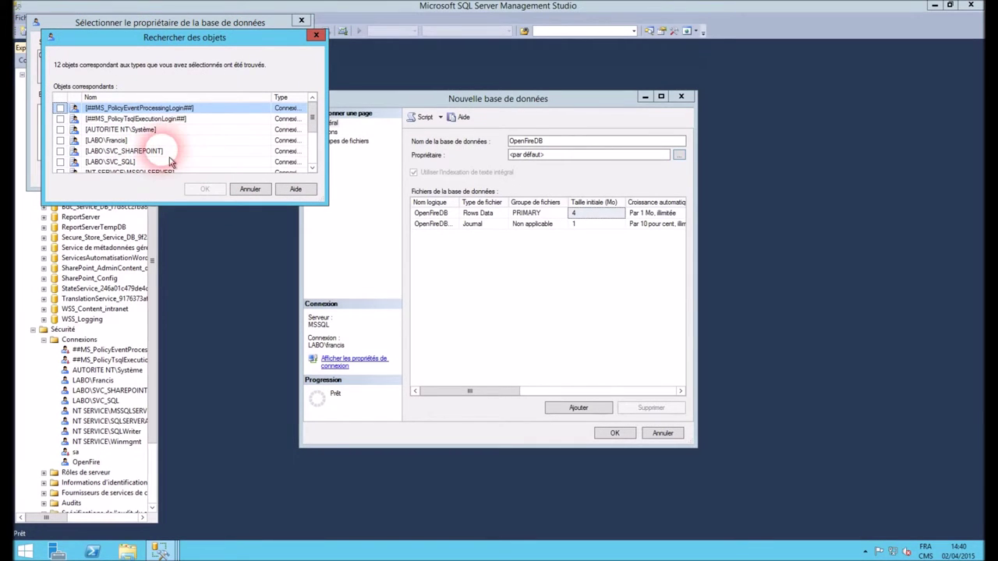
{"action": "left_click_drag", "start_coordinate": [311, 117], "coordinate": [312, 158]}
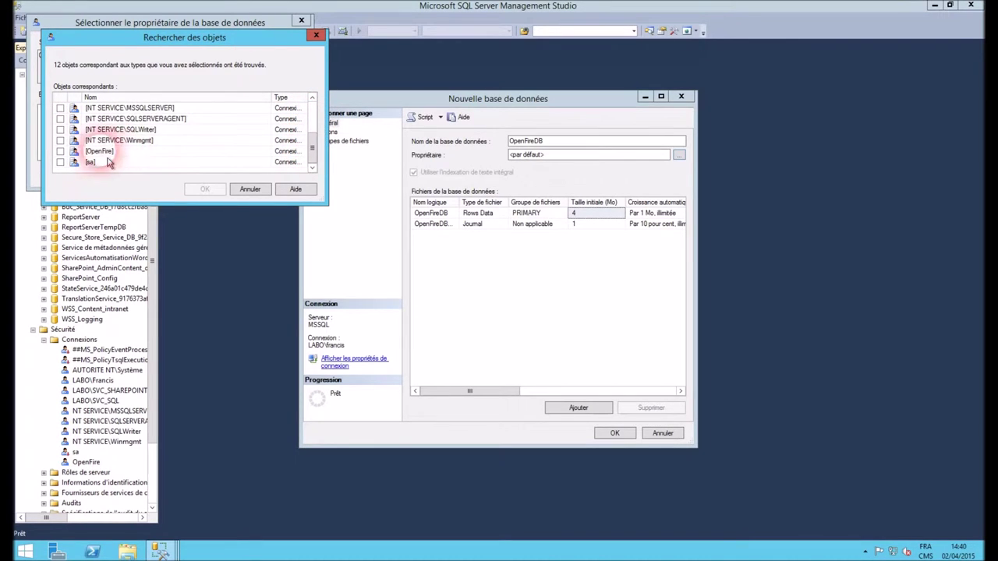
{"action": "left_click", "coordinate": [60, 152]}
{"action": "left_click", "coordinate": [211, 193]}
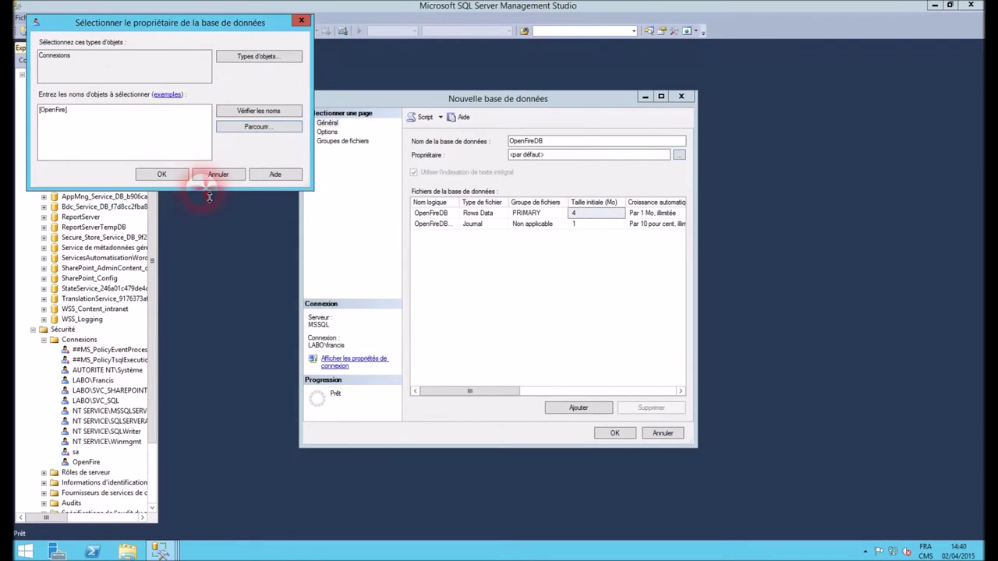
{"action": "left_click", "coordinate": [164, 174]}
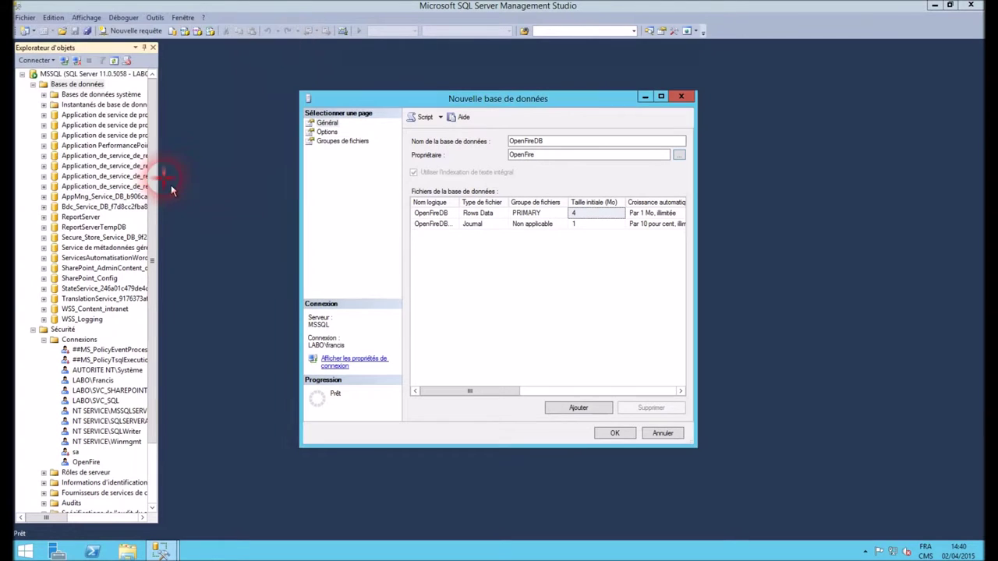
{"action": "left_click", "coordinate": [614, 433]}
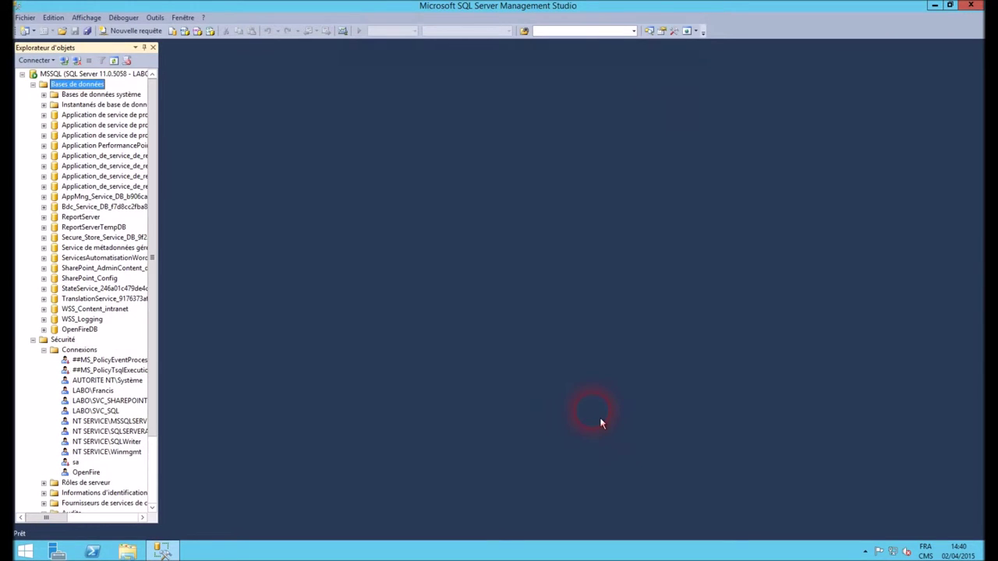
Select the new OpenFireDB database and bring up File Explorer
{"action": "left_click", "coordinate": [81, 329]}
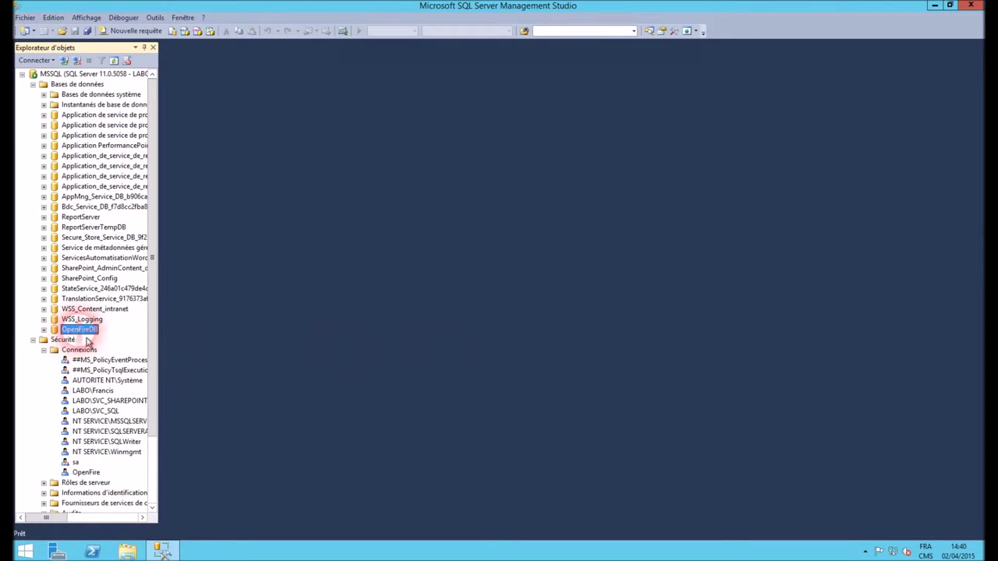
{"action": "left_click", "coordinate": [331, 190]}
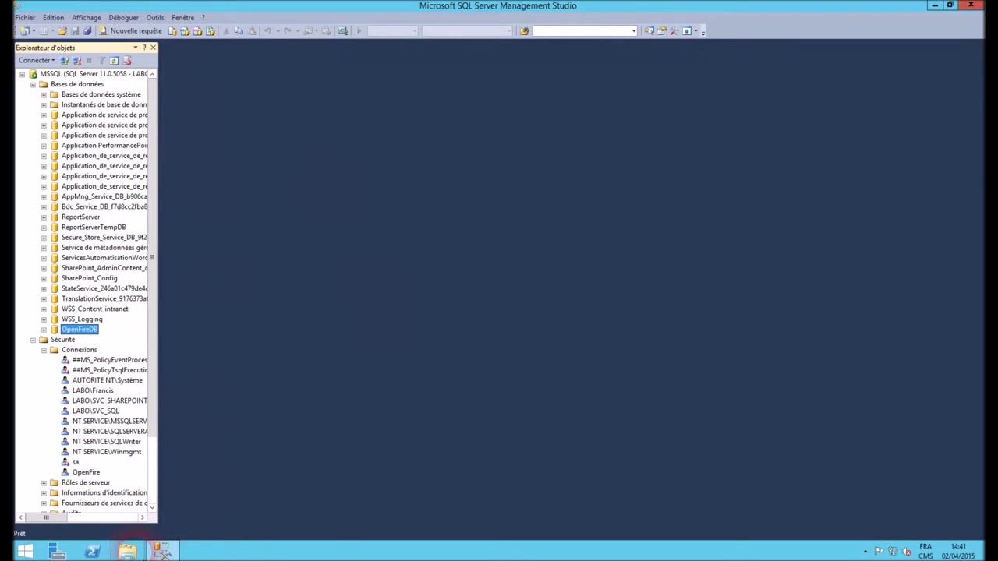
{"action": "left_click", "coordinate": [127, 551]}
Load openfire_sqlserver.sql from the C: drive into SSMS and execute it against OpenFireDB
{"action": "double_click", "coordinate": [363, 210]}
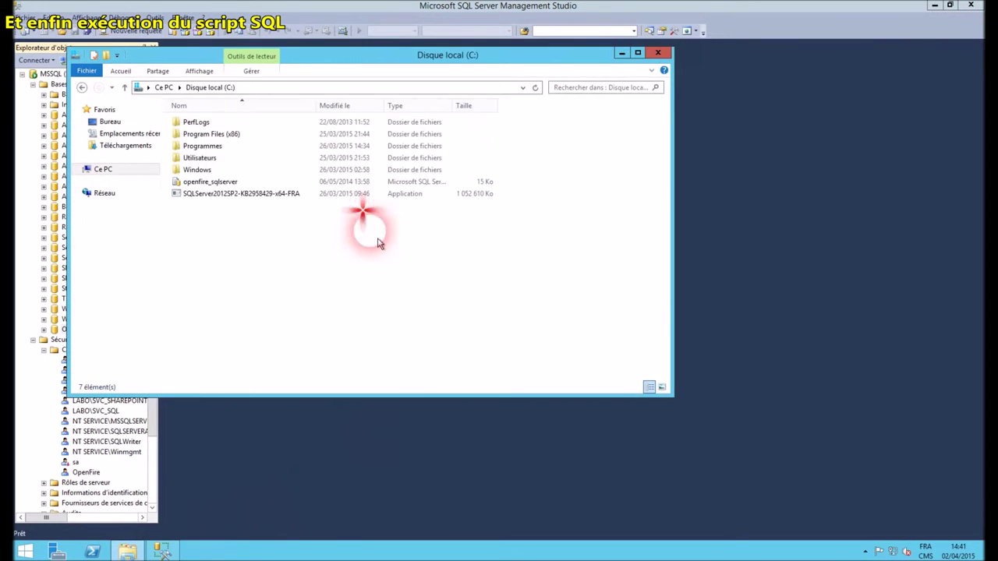
{"action": "left_click", "coordinate": [206, 182]}
{"action": "double_click", "coordinate": [208, 185]}
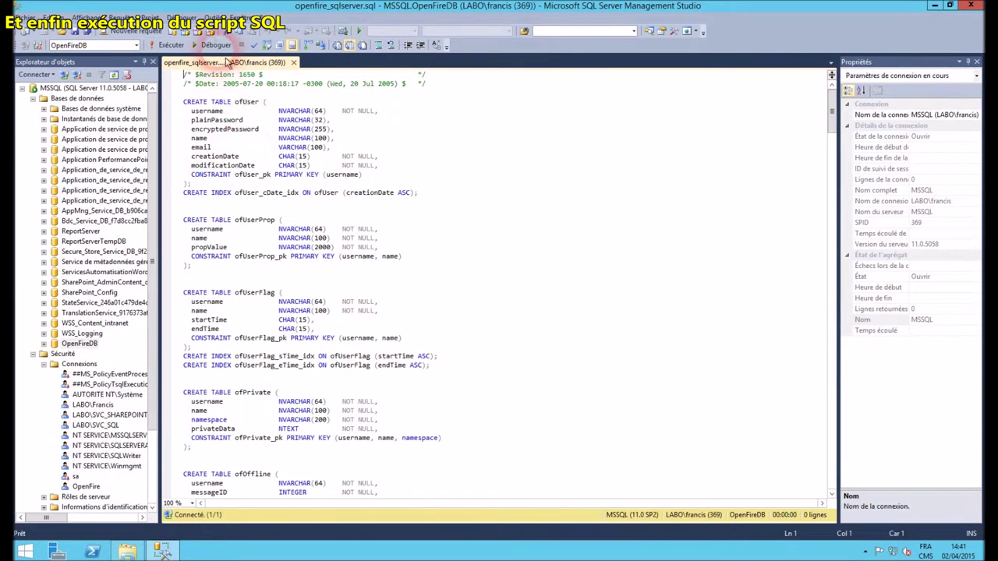
{"action": "left_click", "coordinate": [173, 46]}
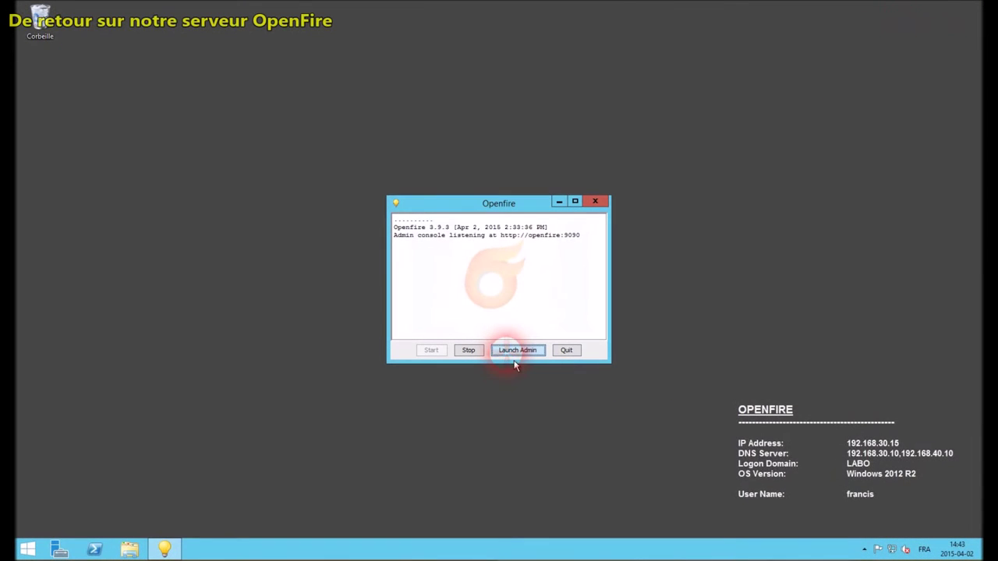
Launch the Openfire web setup in Français and change the server domain to Labo.lan
{"action": "left_click", "coordinate": [510, 352]}
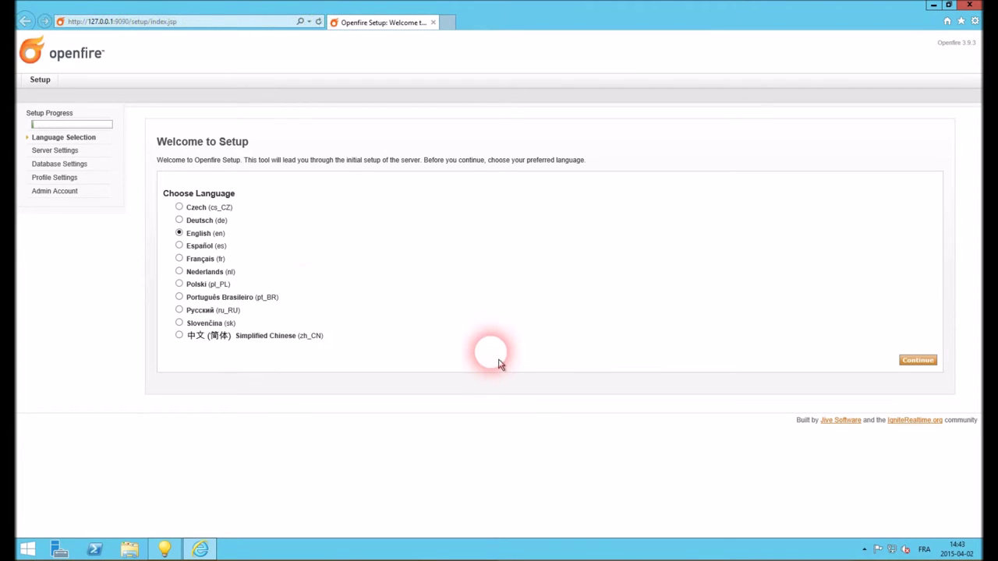
{"action": "left_click", "coordinate": [203, 261]}
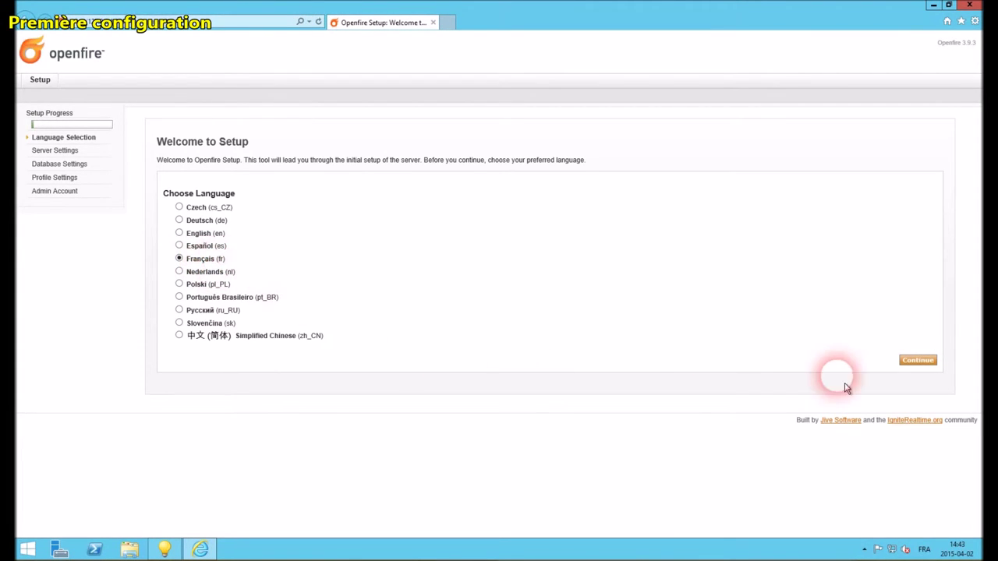
{"action": "left_click", "coordinate": [918, 361]}
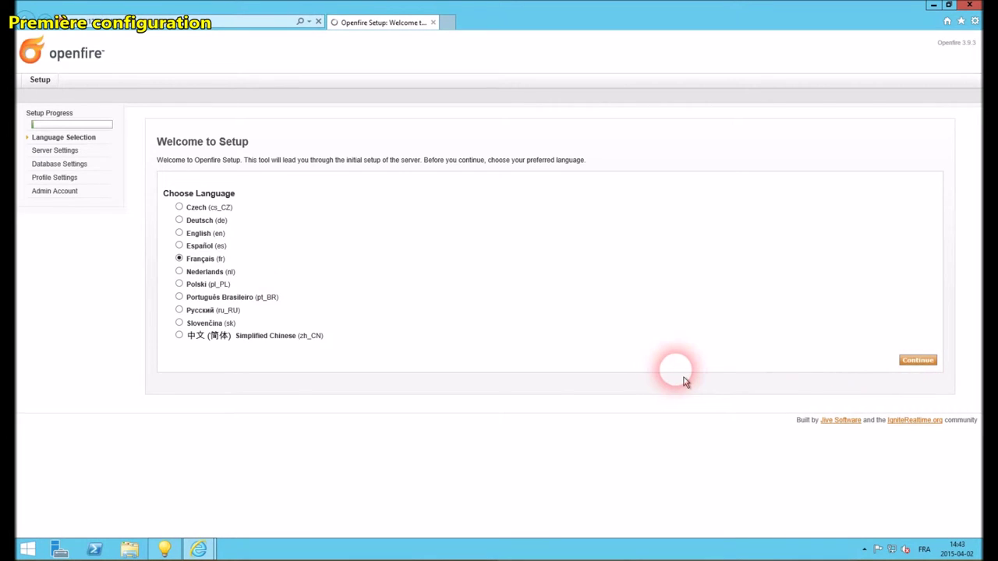
{"action": "left_click_drag", "start_coordinate": [374, 185], "coordinate": [273, 203]}
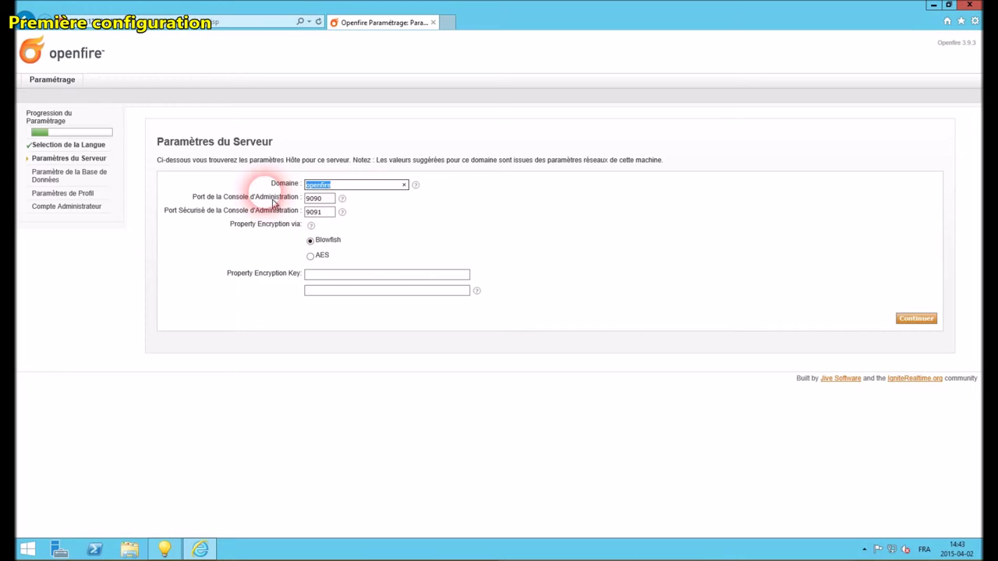
{"action": "type", "text": "Labo.lan"}
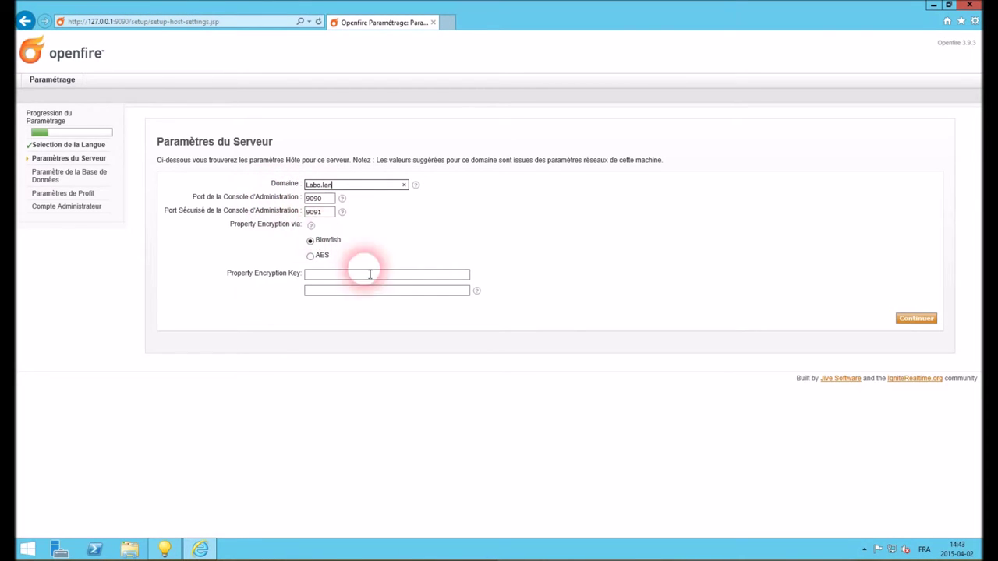
Choose a standard database connection using the Microsoft SQLServer driver
{"action": "left_click", "coordinate": [924, 324]}
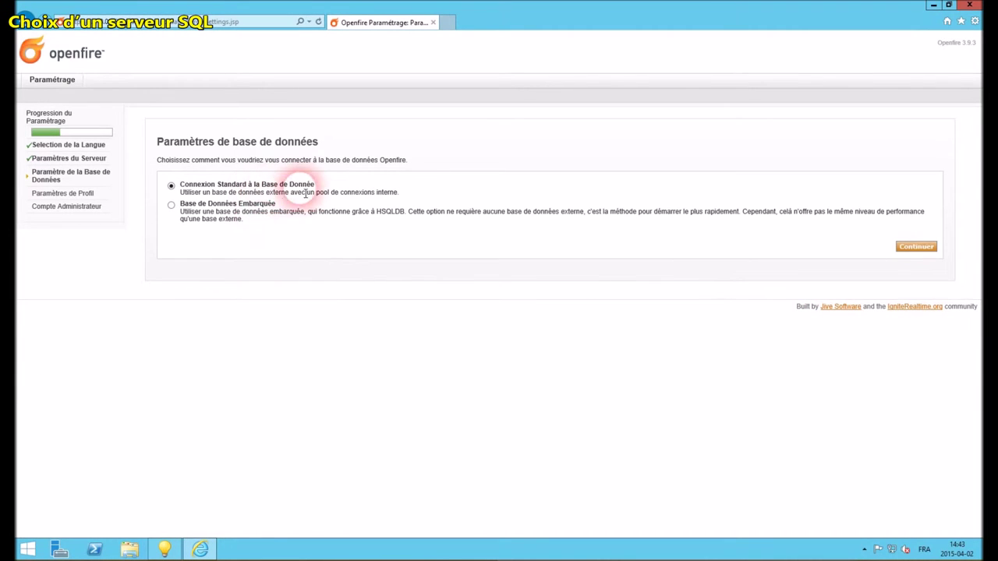
{"action": "left_click", "coordinate": [910, 248]}
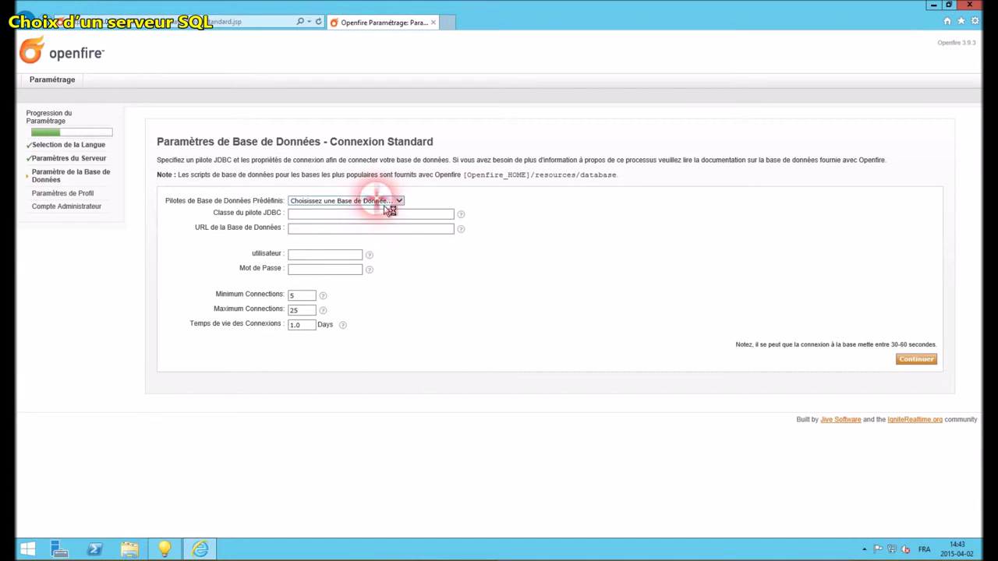
{"action": "left_click", "coordinate": [384, 201]}
{"action": "left_click", "coordinate": [336, 231]}
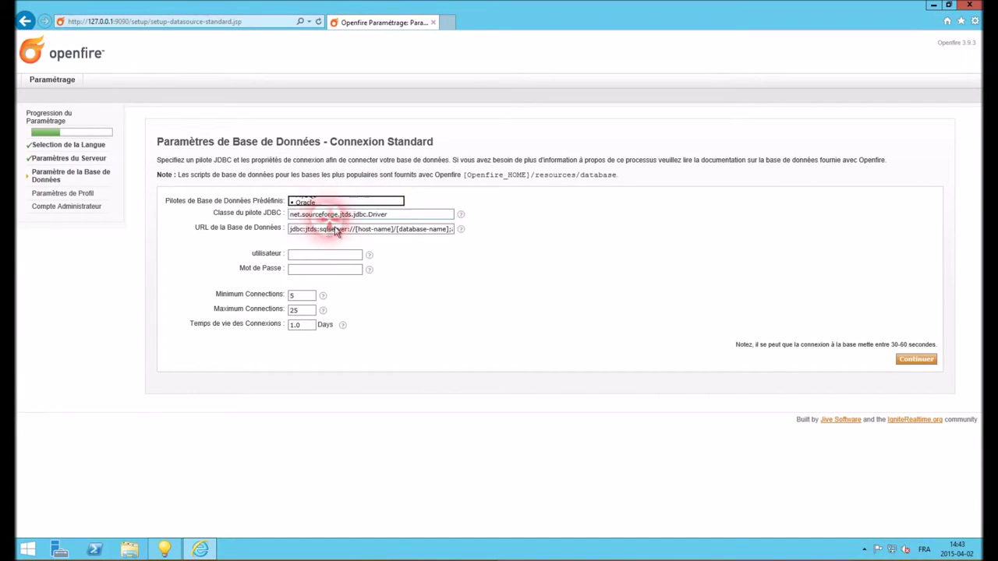
Point the JDBC URL to host MSSQL and database OpenFireDB, with user openfire
{"action": "left_click", "coordinate": [377, 232]}
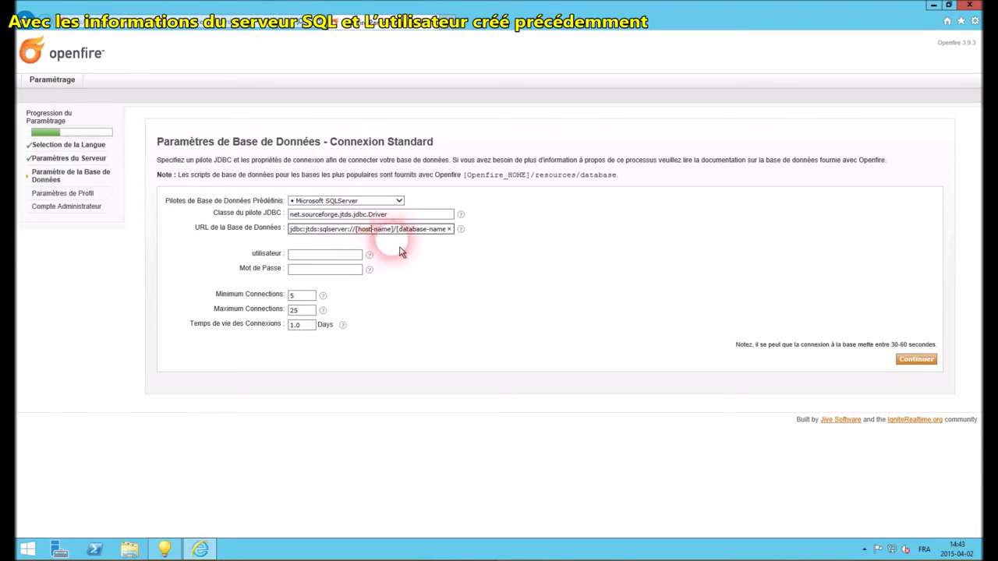
{"action": "left_click", "coordinate": [390, 229]}
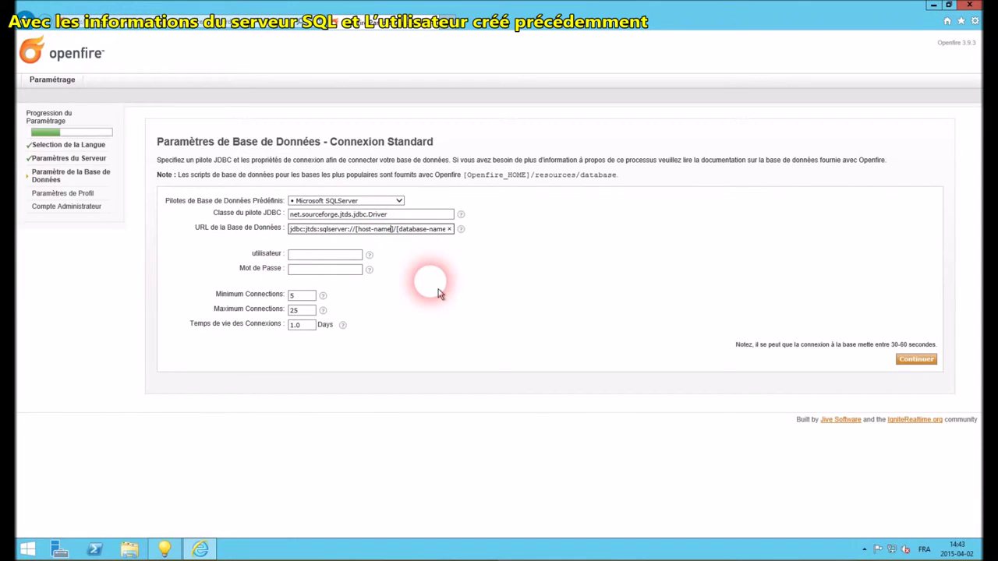
{"action": "key", "text": "BackSpace"}
{"action": "key", "text": "BackSpace"}
{"action": "key", "text": "BackSpace"}
{"action": "key", "text": "BackSpace"}
{"action": "key", "text": "BackSpace"}
{"action": "key", "text": "BackSpace"}
{"action": "key", "text": "BackSpace"}
{"action": "key", "text": "BackSpace"}
{"action": "key", "text": "BackSpace"}
{"action": "key", "text": "BackSpace"}
{"action": "type", "text": "MSSQL"}
{"action": "key", "text": "Delete"}
{"action": "key", "text": "Delete"}
{"action": "key", "text": "Delete"}
{"action": "key", "text": "Delete"}
{"action": "key", "text": "Delete"}
{"action": "key", "text": "Delete"}
{"action": "key", "text": "Delete"}
{"action": "key", "text": "Delete"}
{"action": "key", "text": "Delete"}
{"action": "key", "text": "Delete"}
{"action": "key", "text": "Delete"}
{"action": "key", "text": "Delete"}
{"action": "key", "text": "Delete"}
{"action": "key", "text": "Delete"}
{"action": "key", "text": "Delete"}
{"action": "type", "text": "OpenFireDB"}
{"action": "left_click", "coordinate": [315, 256]}
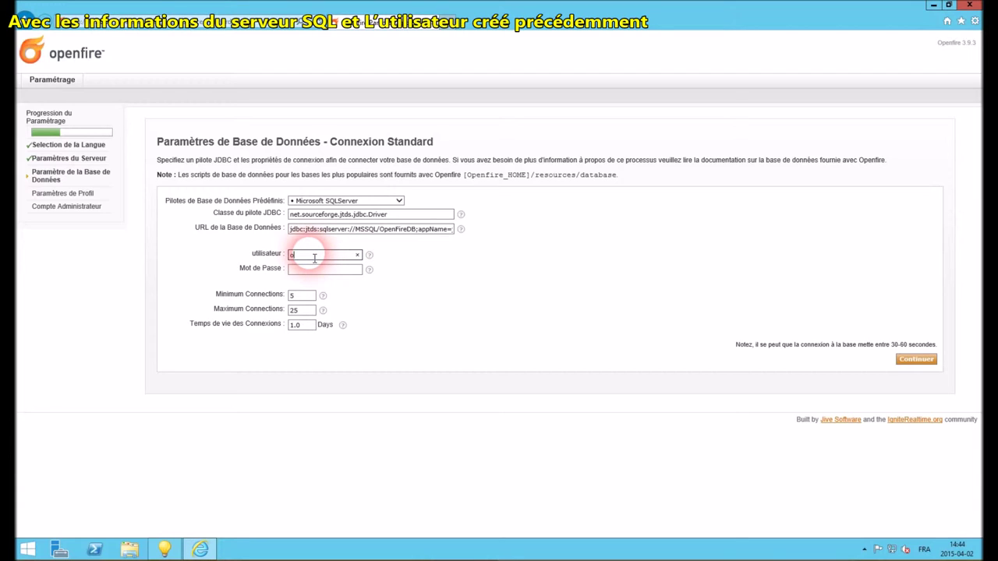
{"action": "type", "text": "openfire"}
{"action": "key", "text": "Tab"}
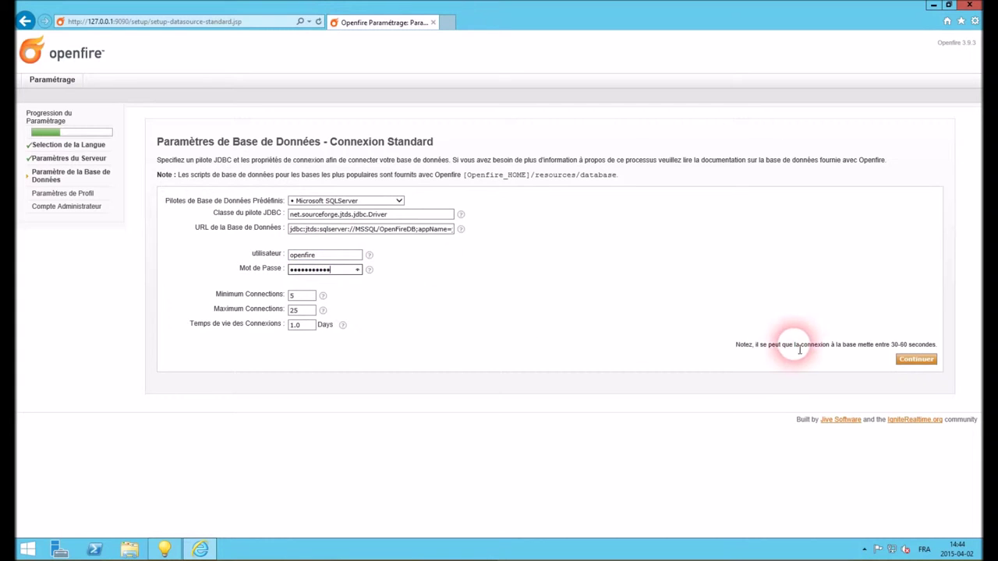
Choose an LDAP server for users and groups, with type Active Directory
{"action": "left_click", "coordinate": [922, 365]}
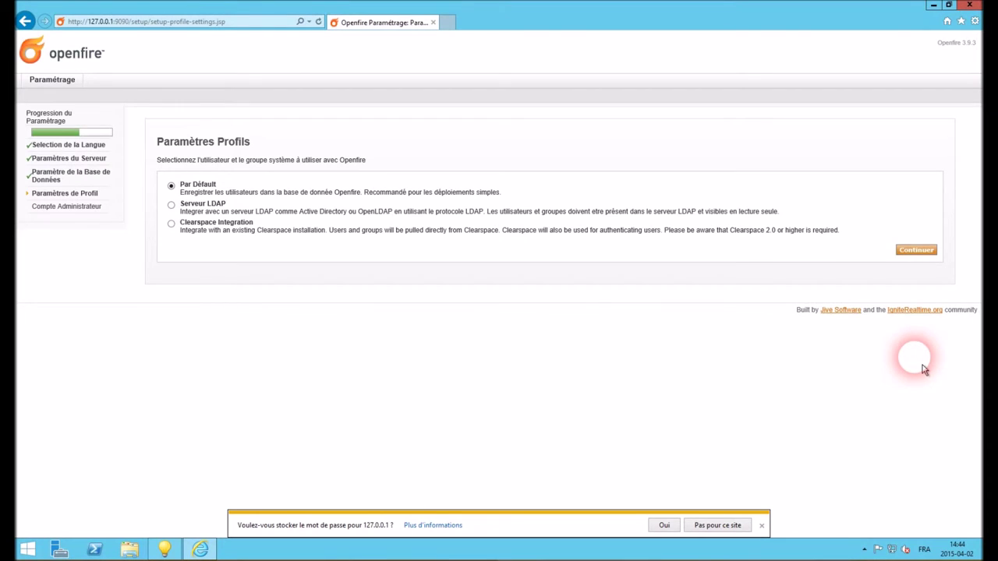
{"action": "left_click", "coordinate": [171, 205]}
{"action": "left_click", "coordinate": [914, 249]}
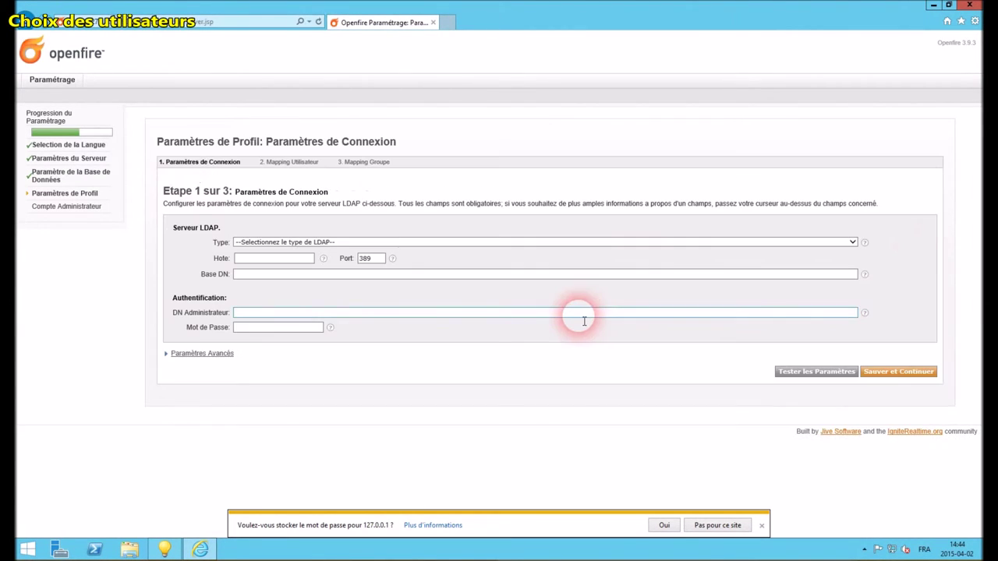
{"action": "left_click", "coordinate": [254, 242]}
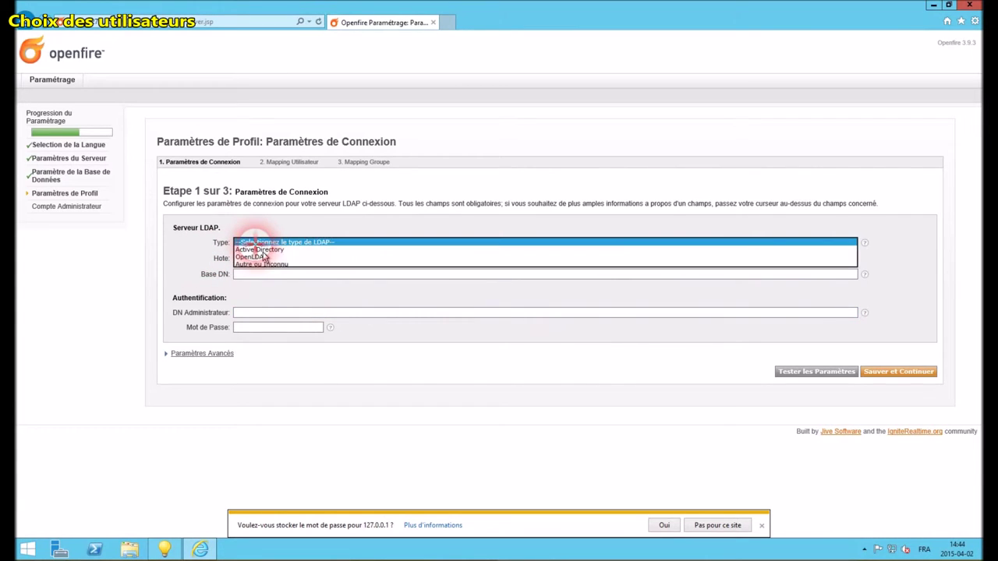
{"action": "left_click", "coordinate": [276, 249]}
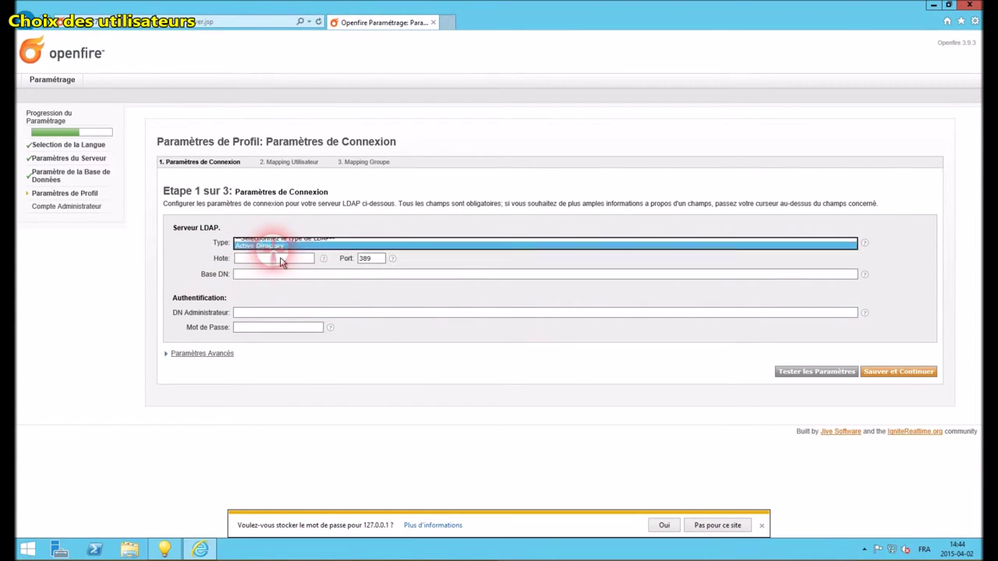
Enter host DC1, the service account's administrator DN, and its bind password
{"action": "left_click", "coordinate": [261, 258]}
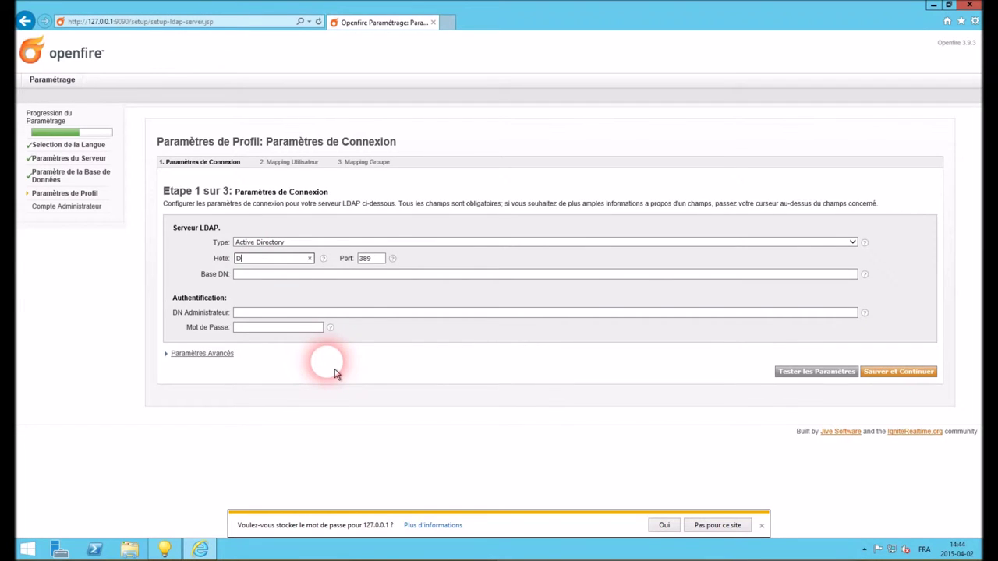
{"action": "left_click", "coordinate": [253, 274]}
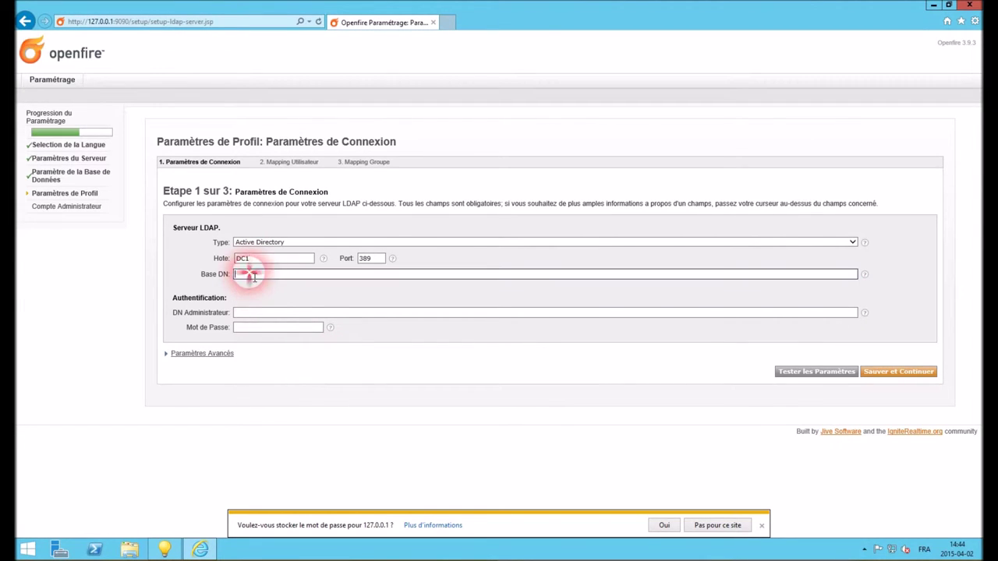
{"action": "left_click", "coordinate": [261, 313]}
{"action": "left_click", "coordinate": [264, 274]}
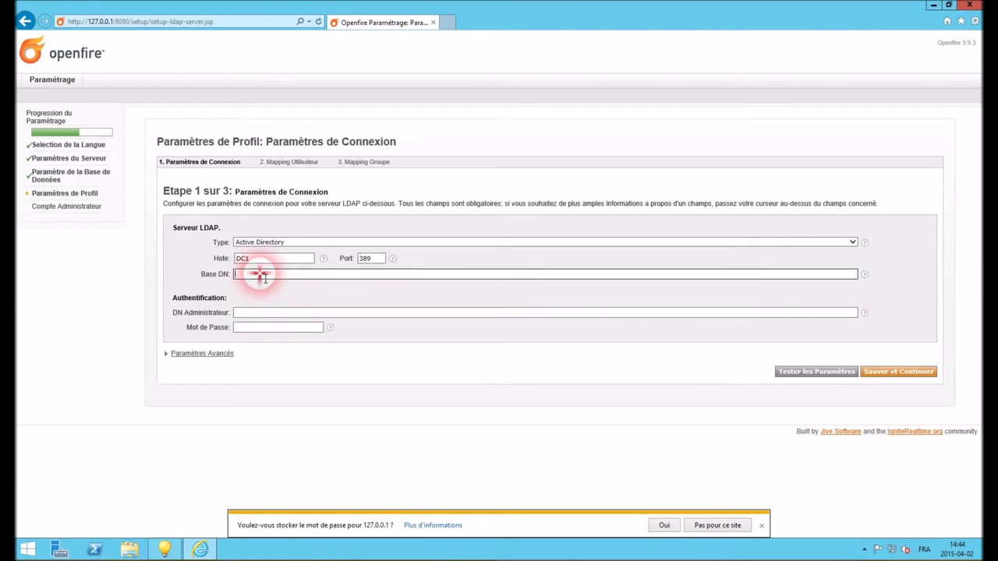
{"action": "left_click", "coordinate": [246, 312]}
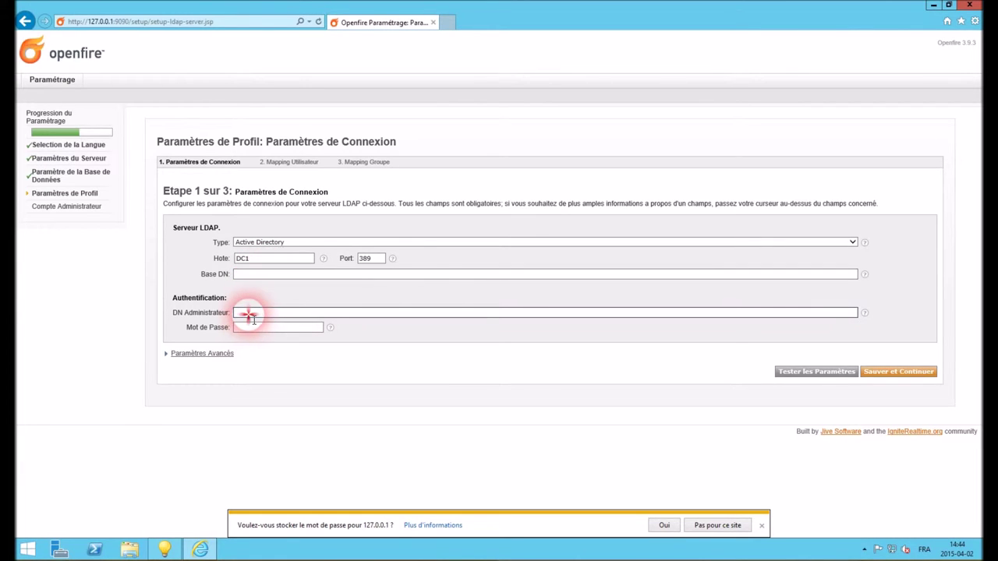
{"action": "type", "text": "CN=SVC LDAP,OU=CompteDeService,OU=Commun,OU=Laboratoire,DC=Labo,DC=lan"}
{"action": "left_click", "coordinate": [248, 328]}
{"action": "key", "text": "ctrl+v"}
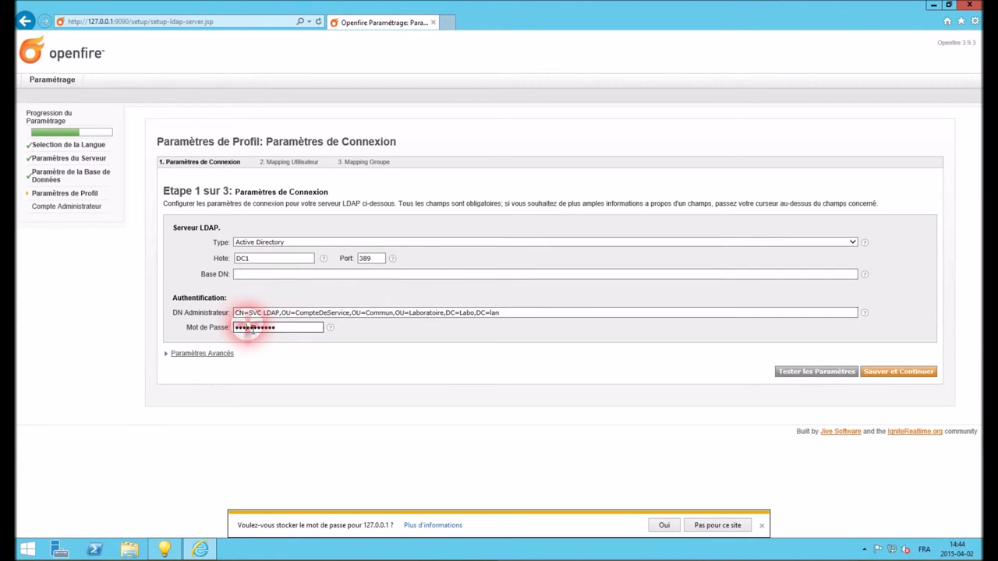
{"action": "left_click_drag", "start_coordinate": [277, 329], "coordinate": [167, 331]}
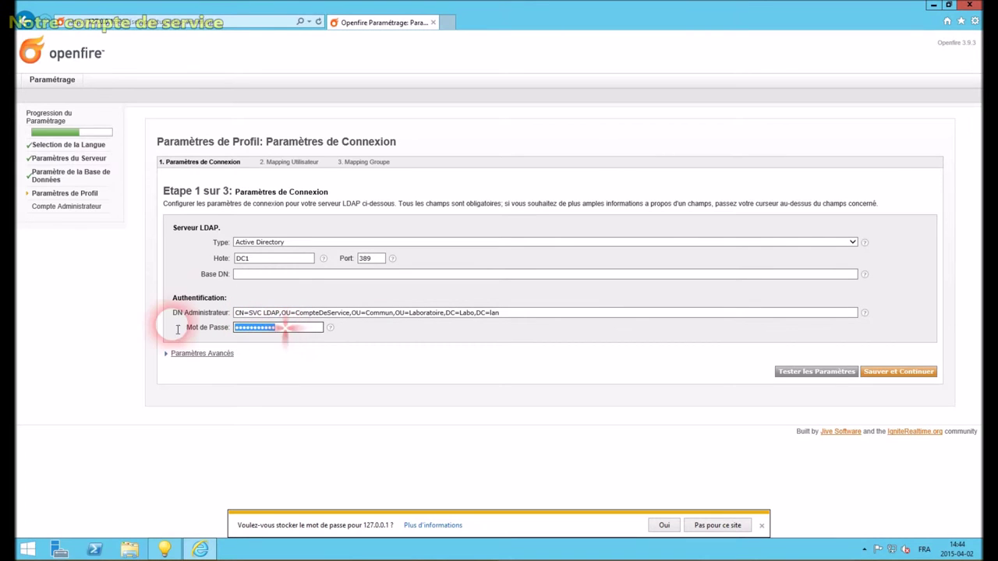
{"action": "type", "text": "••"}
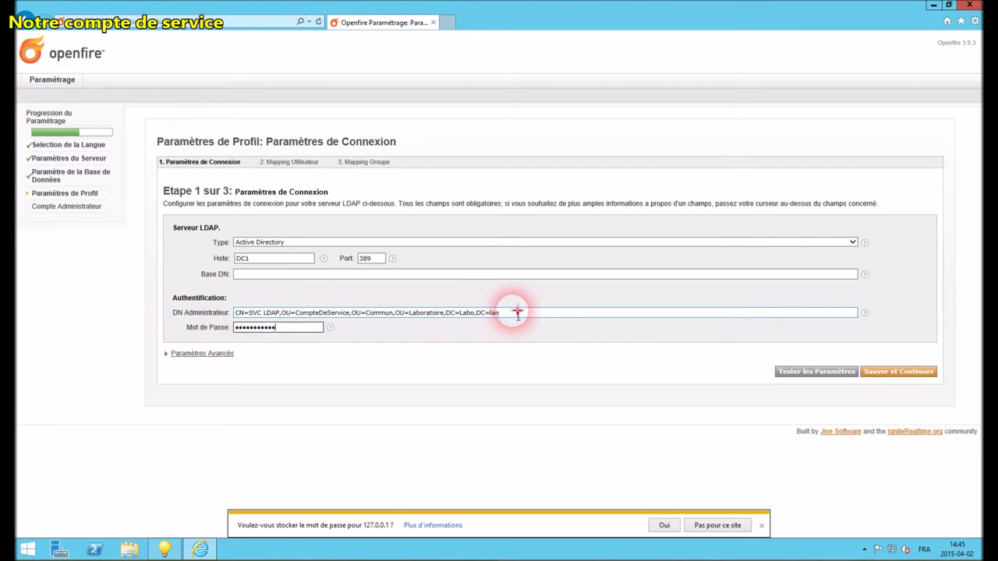
Set the Base DN to OU=Laboratoire,DC=Labo,DC=lan and save the LDAP connection
{"action": "left_click_drag", "start_coordinate": [516, 312], "coordinate": [364, 327]}
{"action": "key", "text": "ctrl+c"}
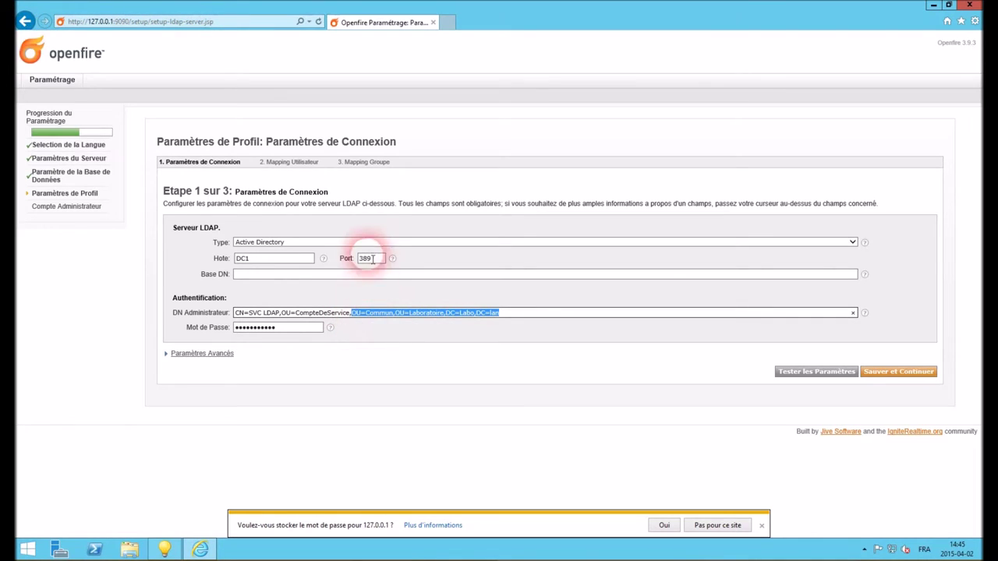
{"action": "left_click", "coordinate": [328, 278]}
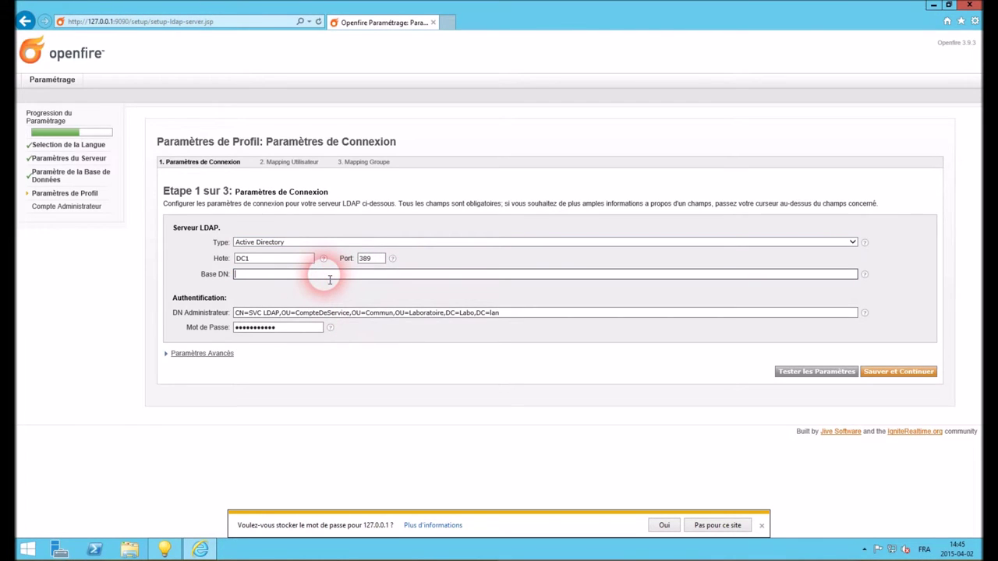
{"action": "key", "text": "ctrl+v"}
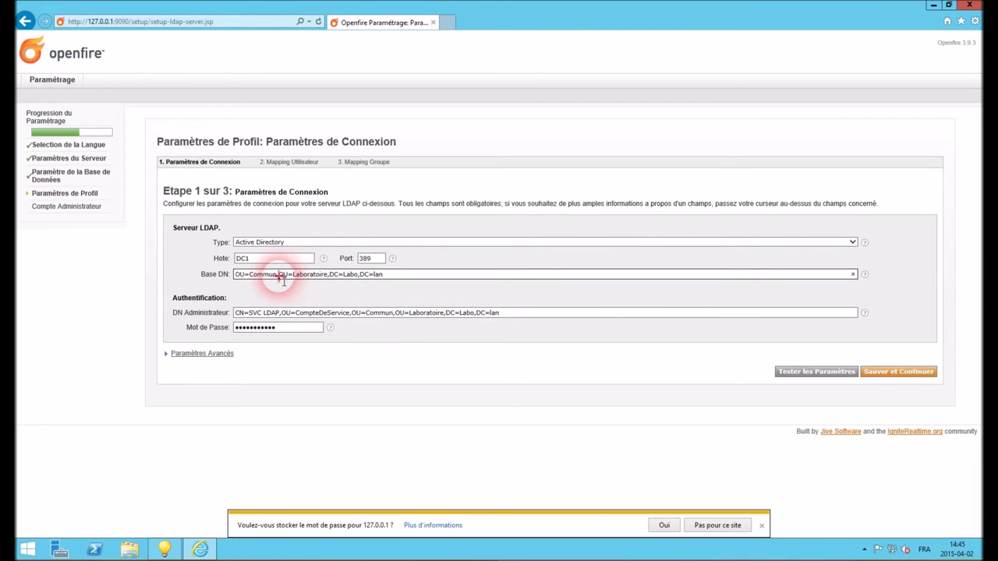
{"action": "left_click_drag", "start_coordinate": [277, 274], "coordinate": [180, 288]}
{"action": "key", "text": "Delete"}
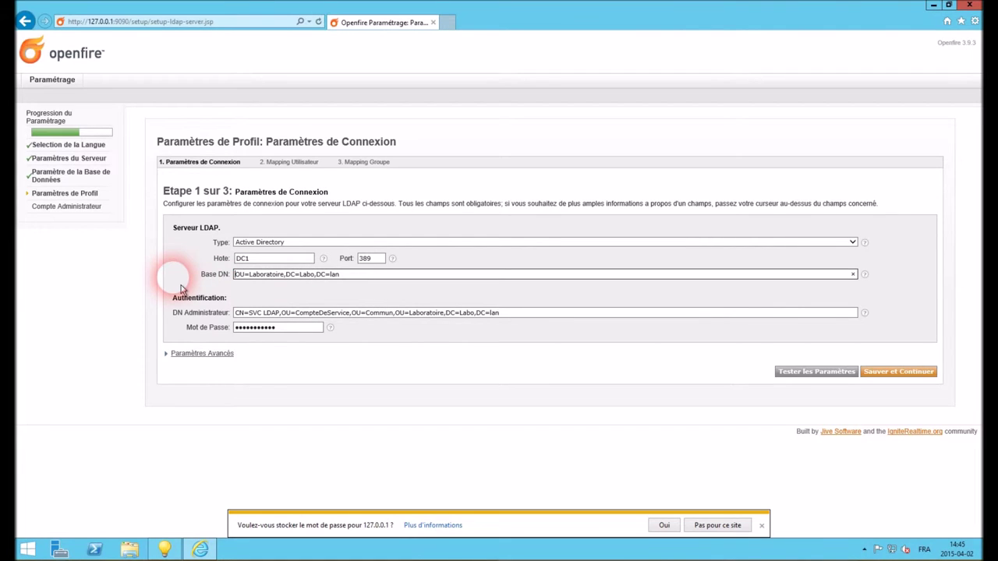
{"action": "left_click", "coordinate": [884, 372]}
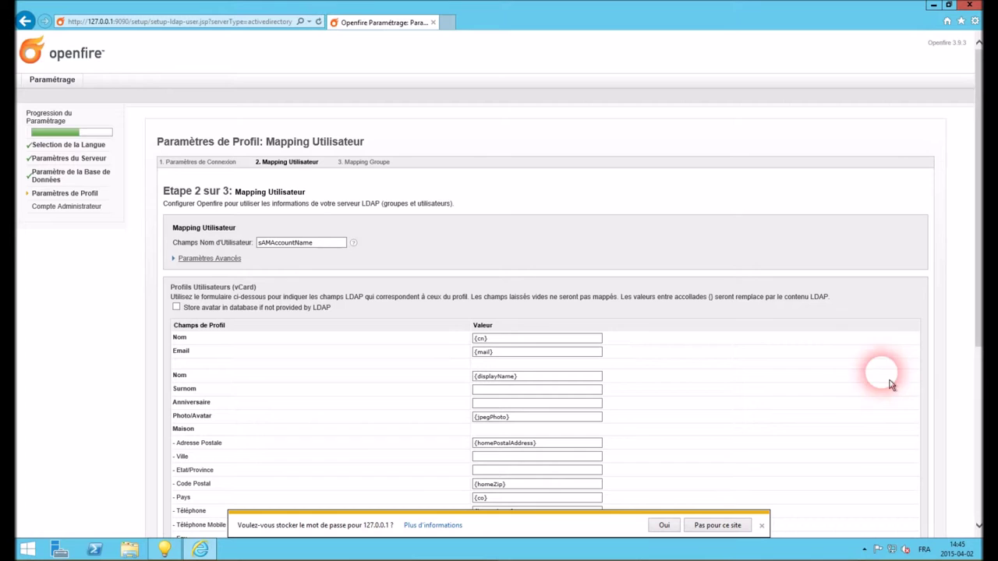
Save the default LDAP user mapping and group mapping unchanged
{"action": "scroll", "coordinate": [391, 322], "scroll_direction": "down", "scroll_amount": 2}
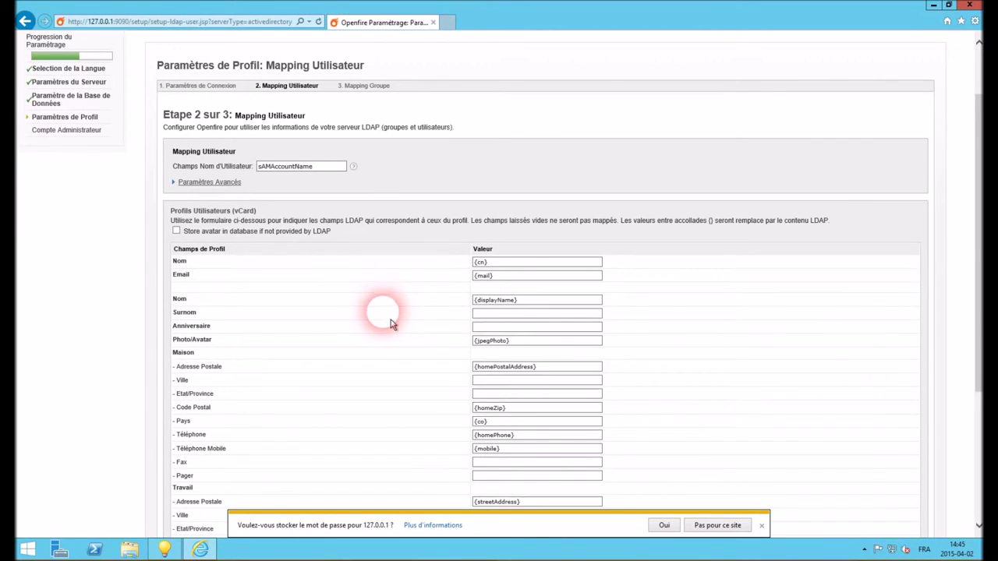
{"action": "scroll", "coordinate": [392, 331], "scroll_direction": "down", "scroll_amount": 5}
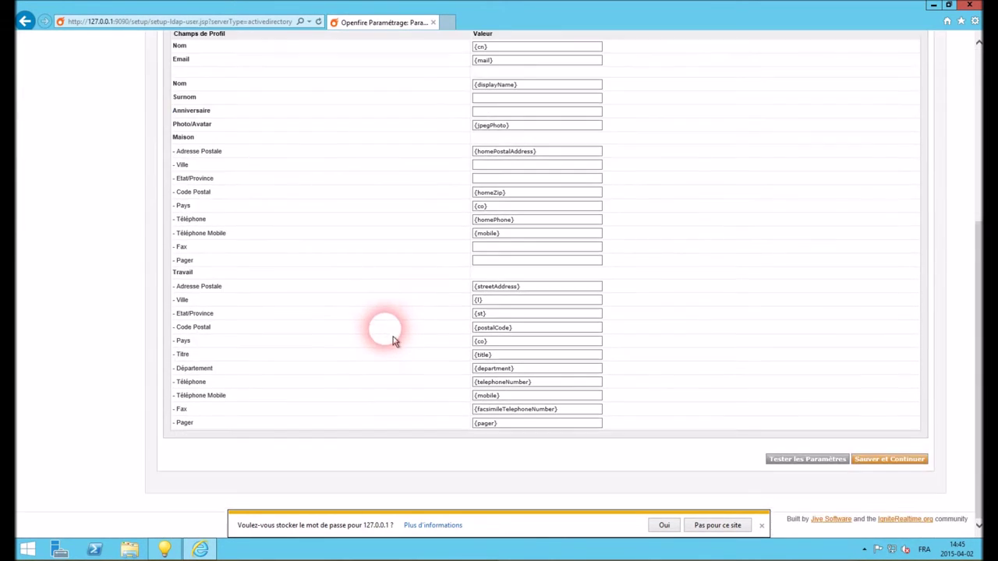
{"action": "left_click", "coordinate": [873, 459]}
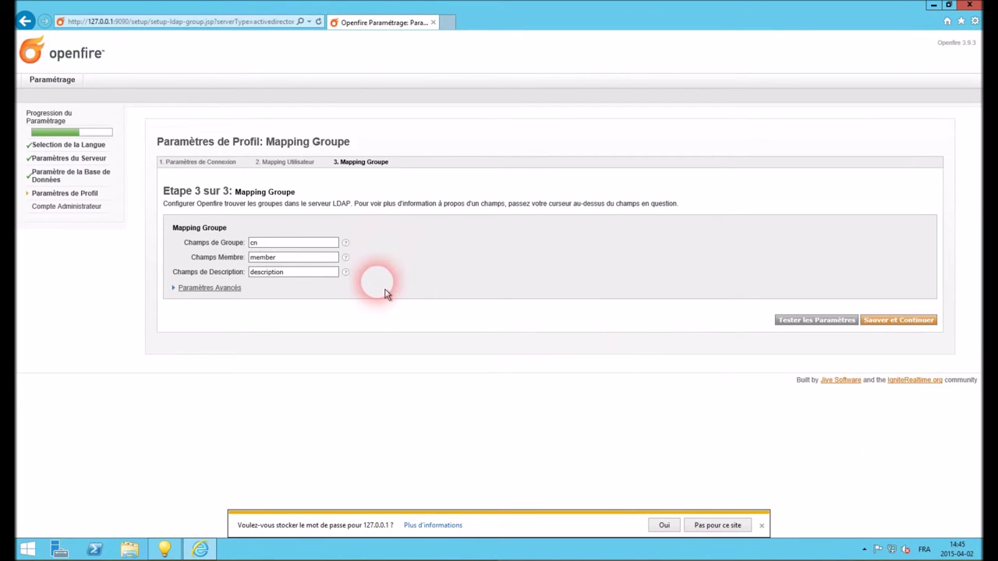
{"action": "left_click", "coordinate": [889, 321]}
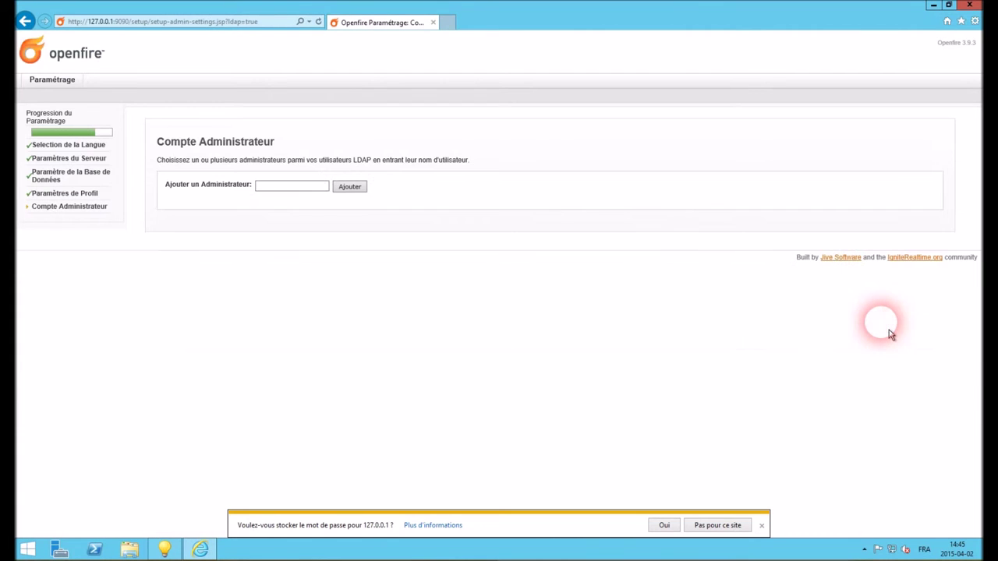
Add an LDAP user as Openfire administrator, finish setup, and go to the console login
{"action": "left_click", "coordinate": [295, 185]}
{"action": "type", "text": "francis"}
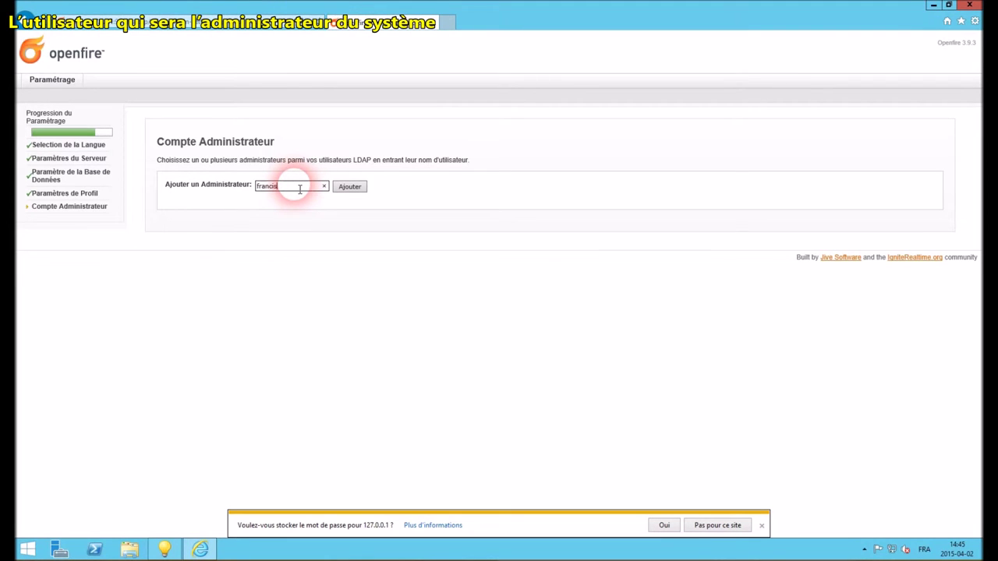
{"action": "left_click", "coordinate": [349, 187]}
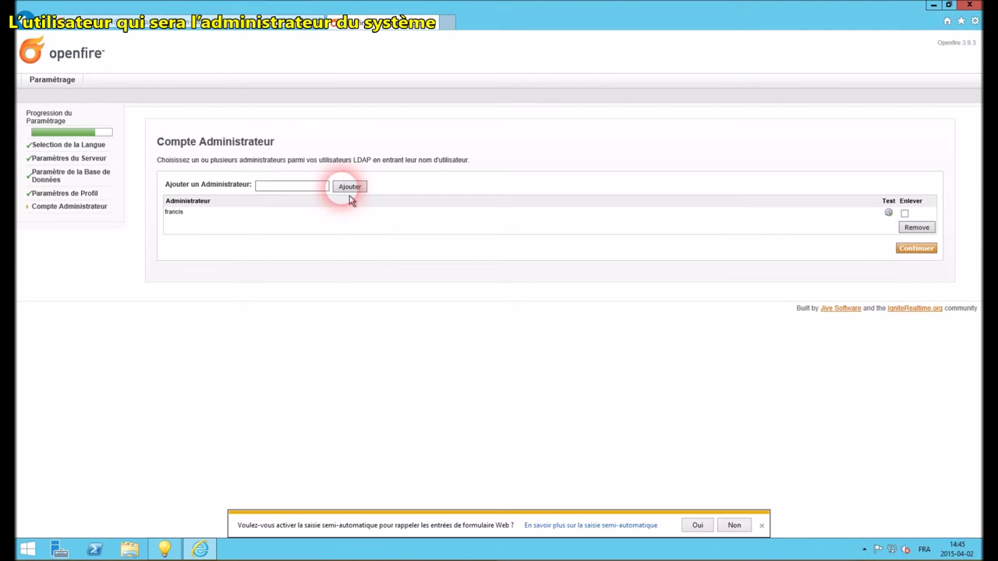
{"action": "left_click", "coordinate": [919, 251]}
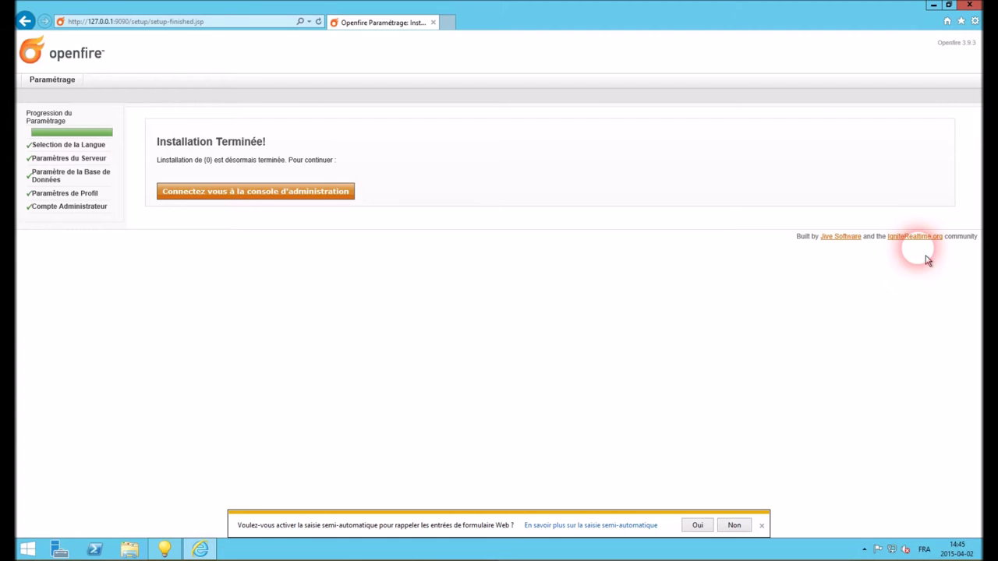
{"action": "left_click", "coordinate": [350, 196]}
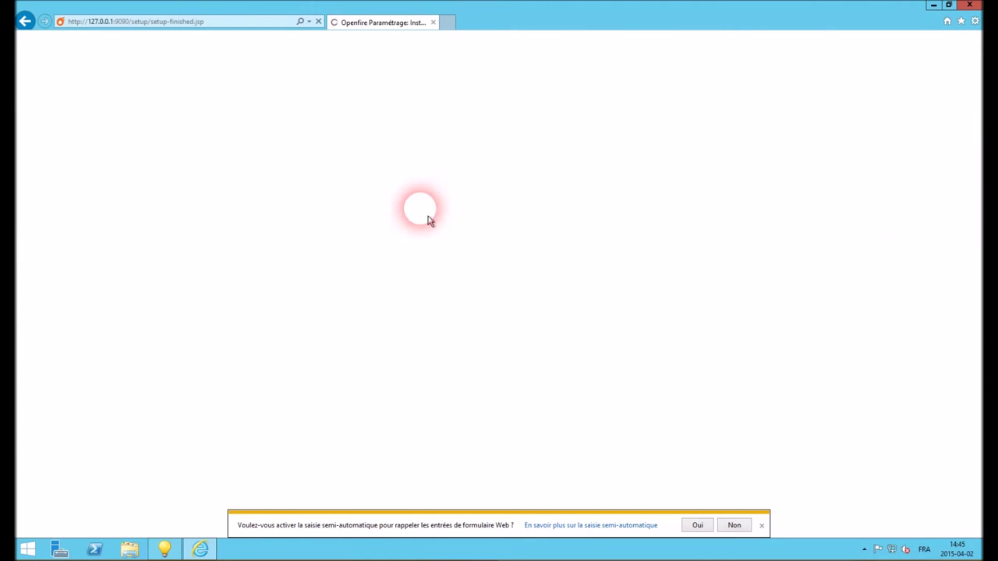
Log in to the Openfire admin console with the administrator's username and password
{"action": "left_click", "coordinate": [450, 161]}
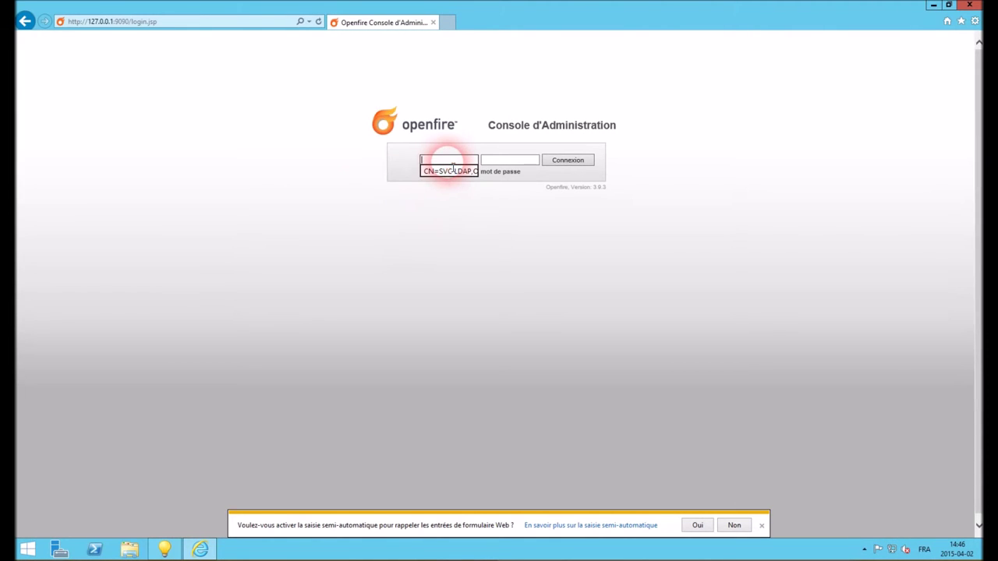
{"action": "type", "text": "anc"}
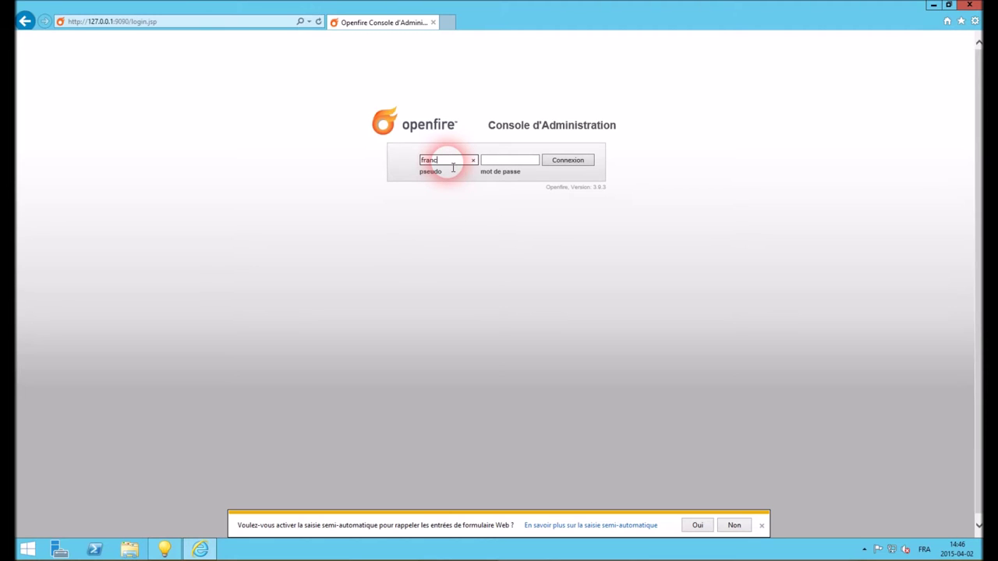
{"action": "key", "text": "Tab"}
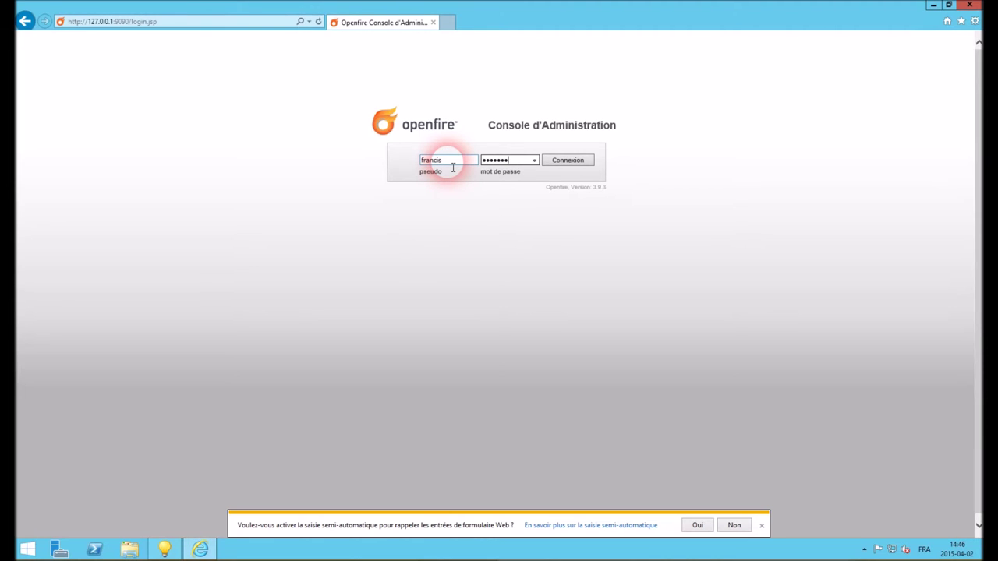
{"action": "left_click", "coordinate": [587, 167]}
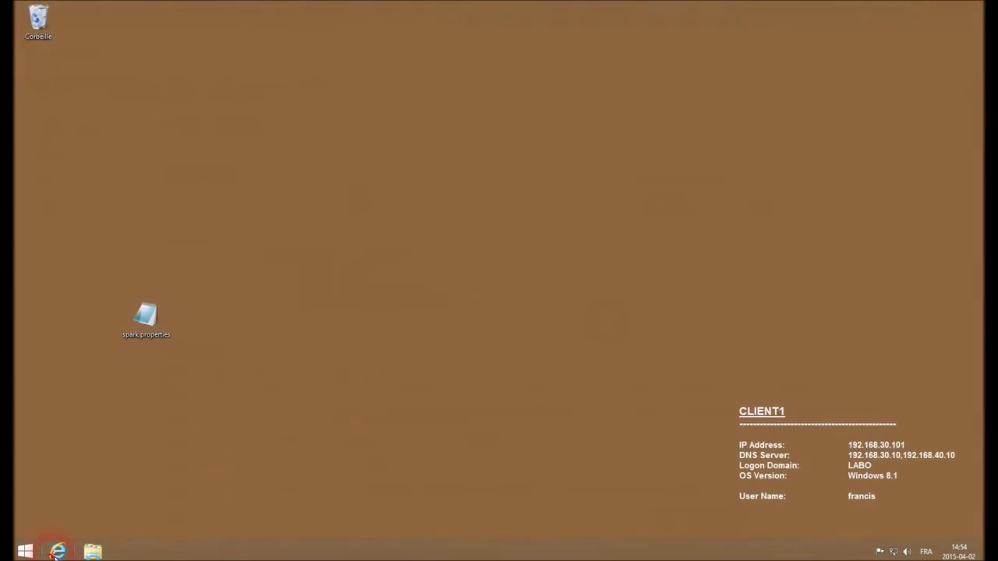
Download the Java-bundled spark_2_6_3.exe for Windows from igniterealtime.org and run it
{"action": "left_click", "coordinate": [58, 552]}
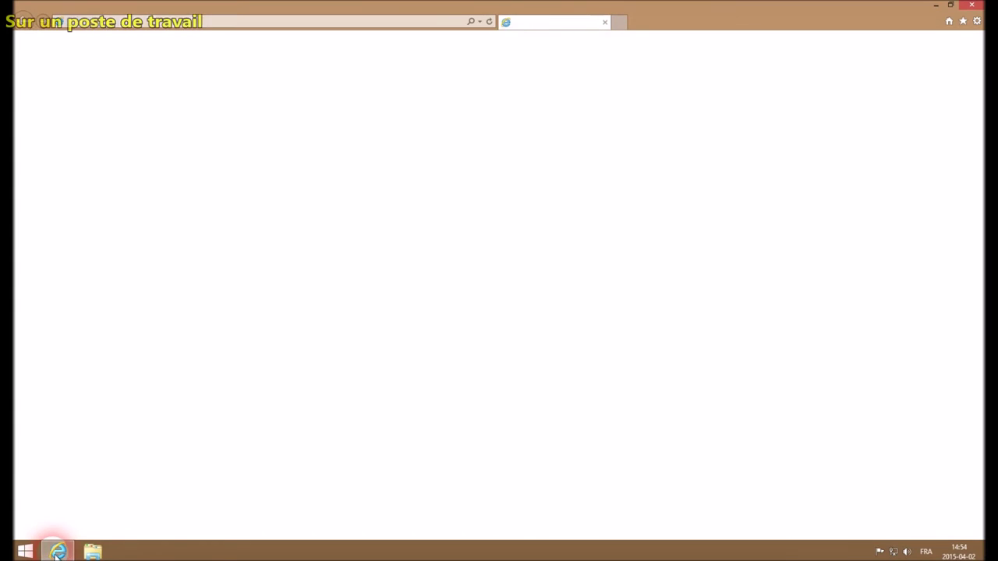
{"action": "type", "text": "http://www.igniterealtime.org/index.jsp"}
{"action": "key", "text": "Return"}
{"action": "left_click", "coordinate": [333, 93]}
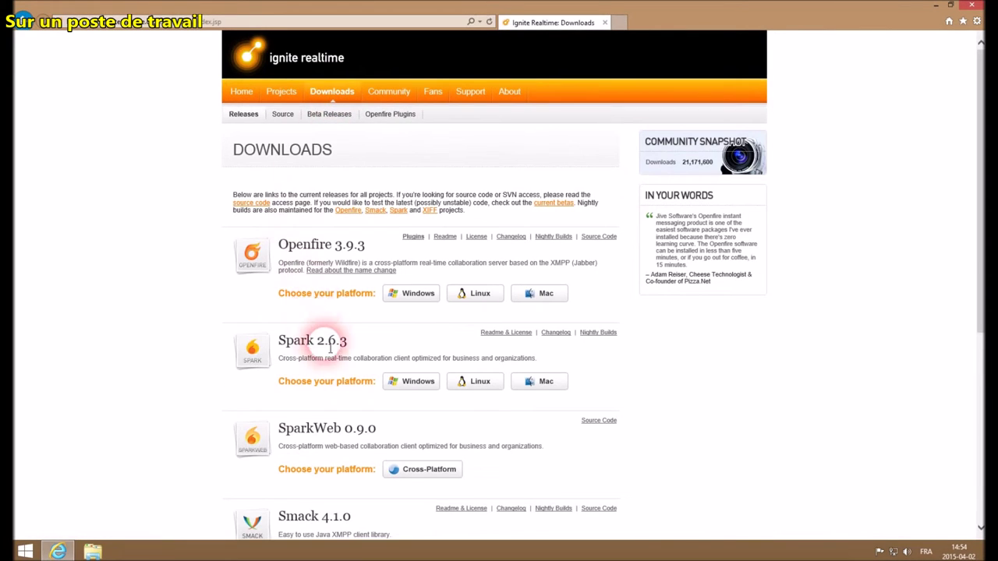
{"action": "left_click", "coordinate": [396, 384]}
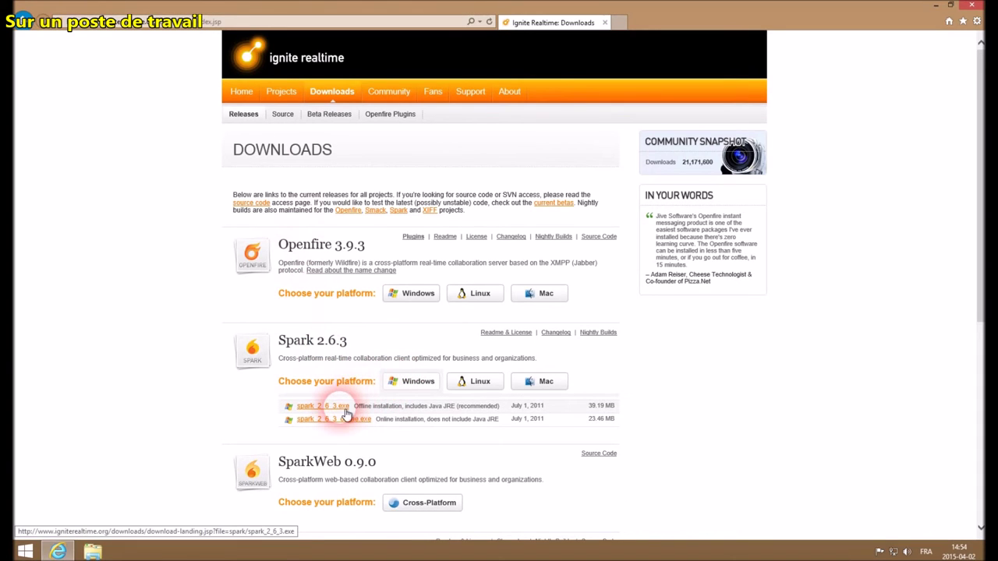
{"action": "left_click", "coordinate": [343, 407]}
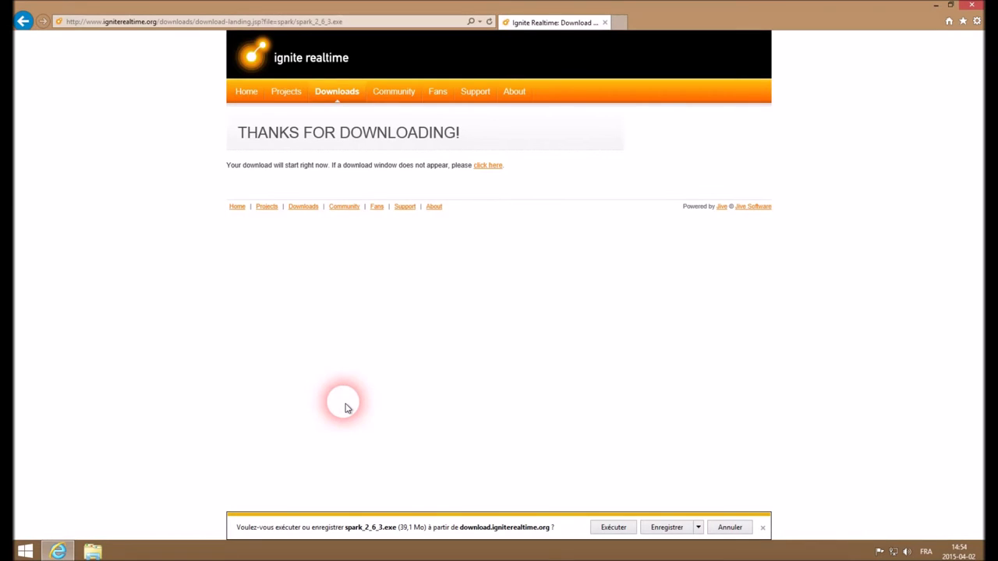
{"action": "left_click", "coordinate": [613, 529]}
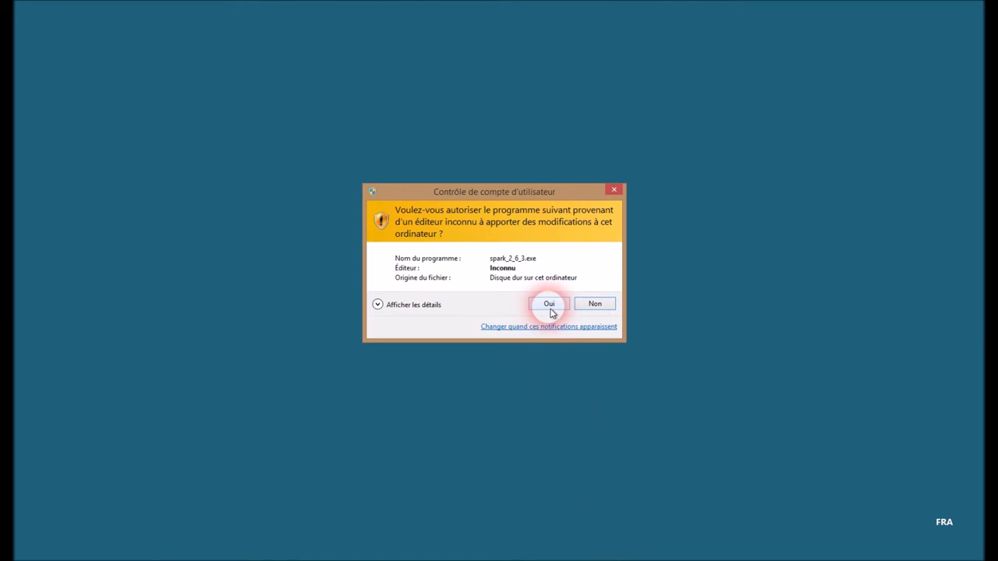
Install Spark in the default folder with desktop and quick launch shortcuts, launch it, and close Internet Explorer
{"action": "left_click", "coordinate": [550, 304]}
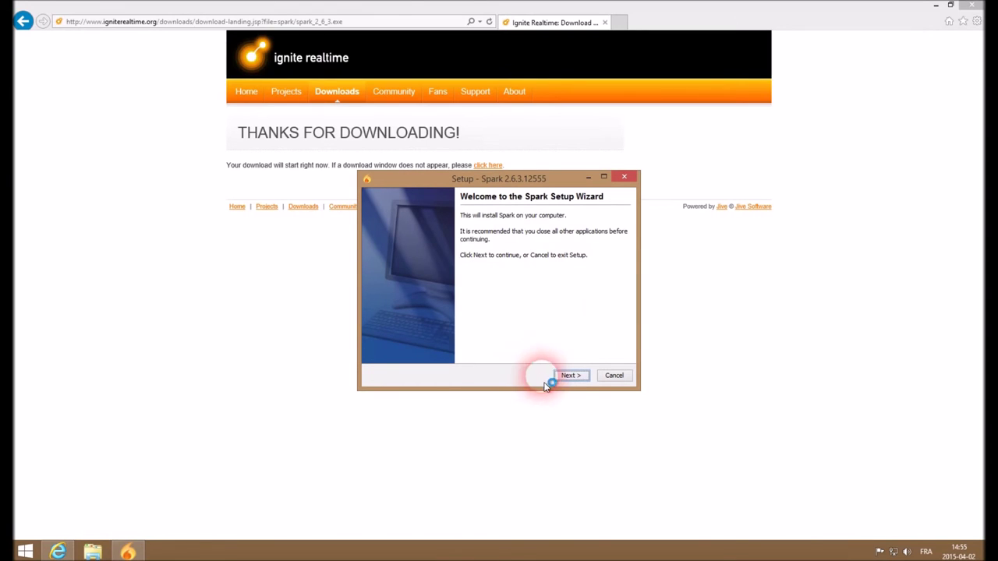
{"action": "left_click", "coordinate": [570, 375]}
{"action": "left_click", "coordinate": [570, 375]}
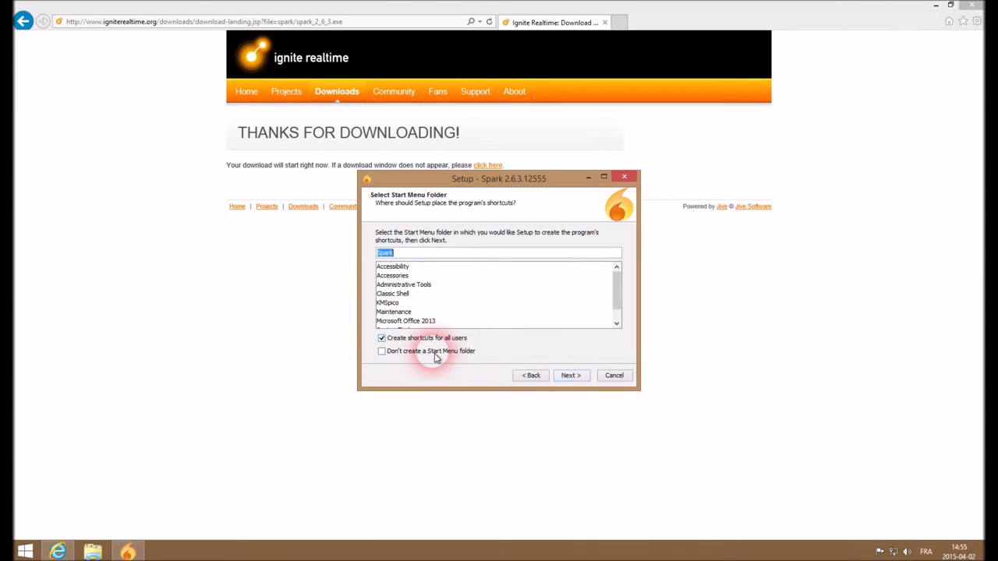
{"action": "left_click", "coordinate": [580, 383]}
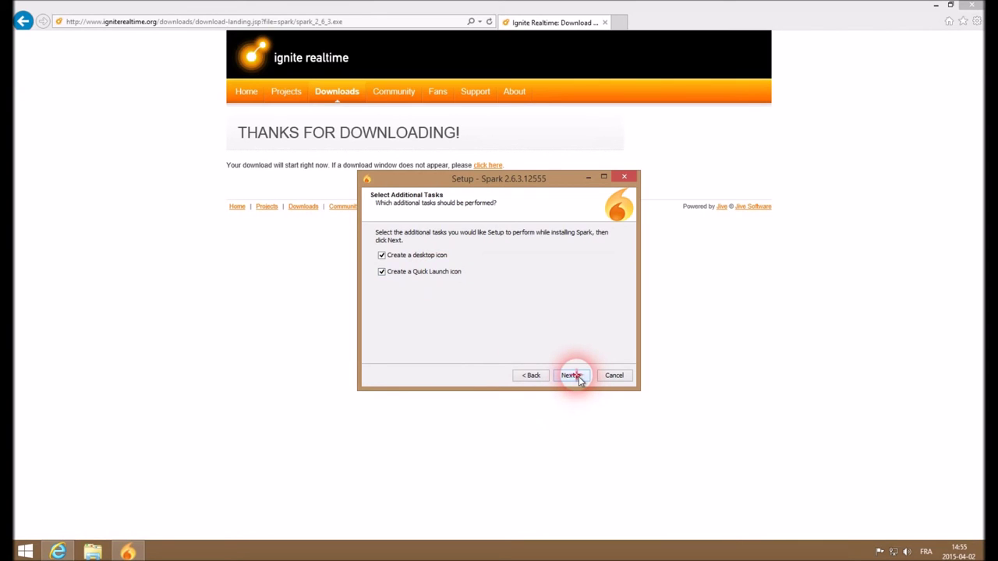
{"action": "left_click", "coordinate": [573, 376]}
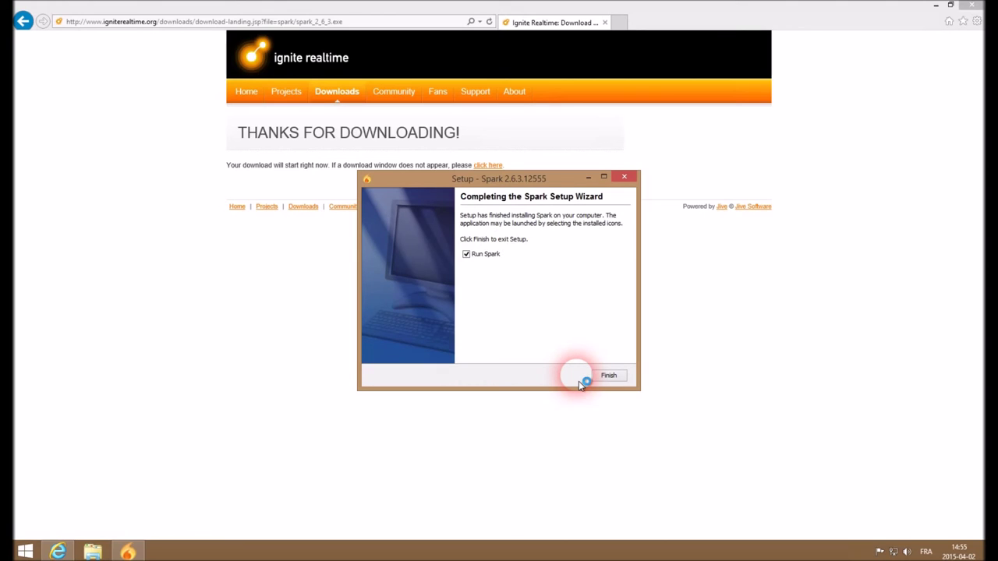
{"action": "left_click", "coordinate": [609, 376]}
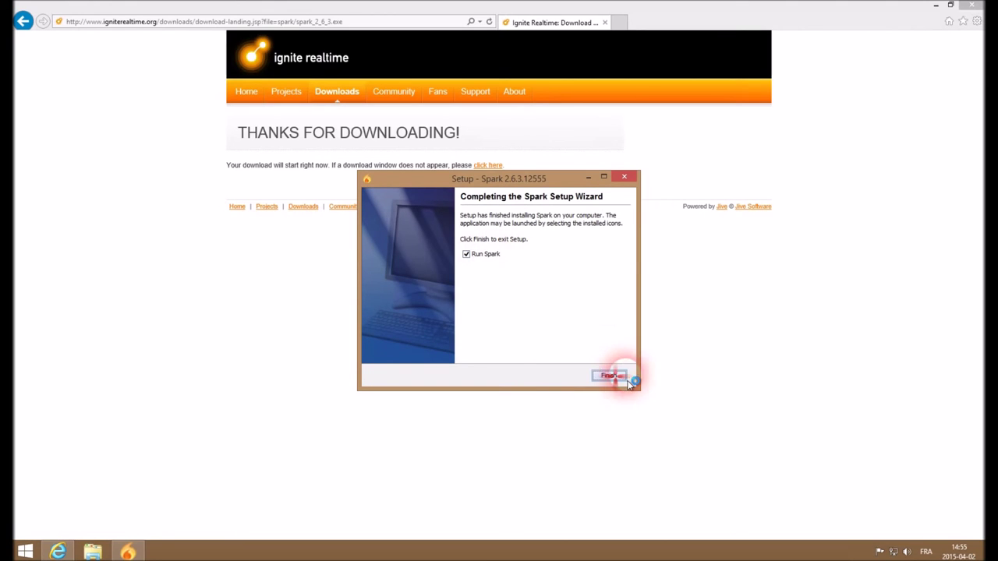
{"action": "left_click", "coordinate": [975, 6]}
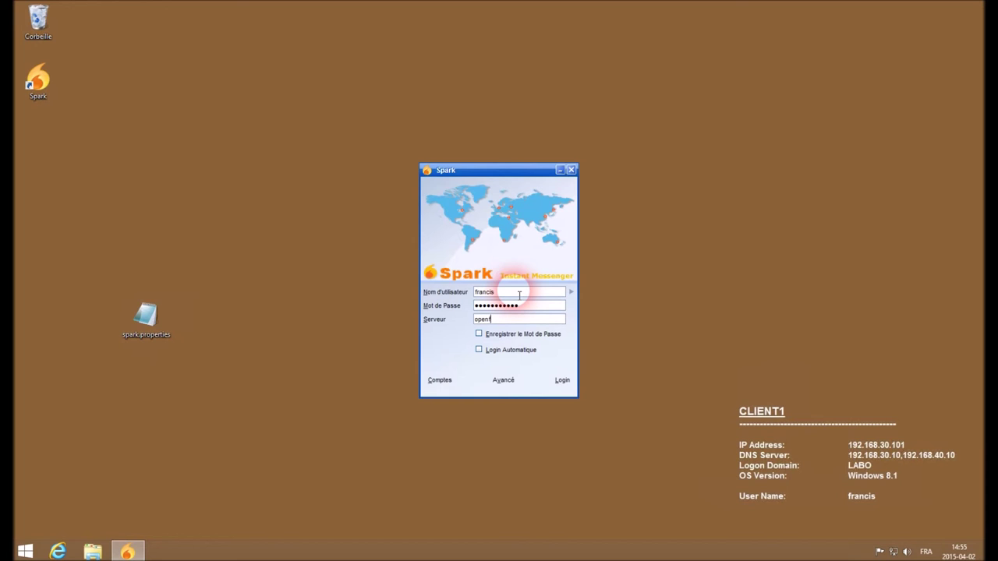
Sign in to Spark on the first workstation with the password remembered
{"action": "left_click", "coordinate": [516, 337]}
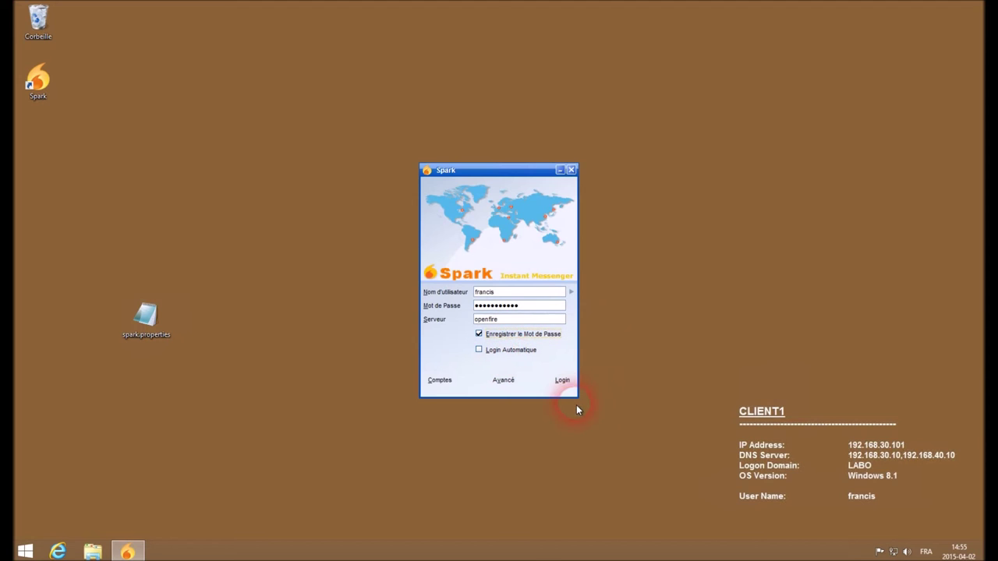
{"action": "left_click", "coordinate": [520, 336]}
{"action": "left_click", "coordinate": [565, 380]}
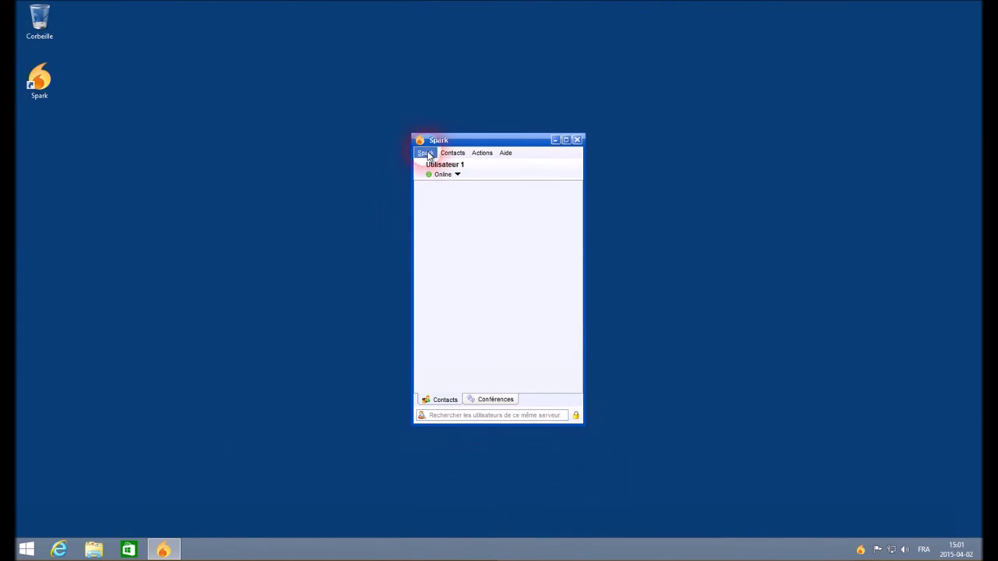
From the second workstation, look up the first user and add them to the Friends group
{"action": "left_click", "coordinate": [426, 153]}
{"action": "left_click", "coordinate": [452, 153]}
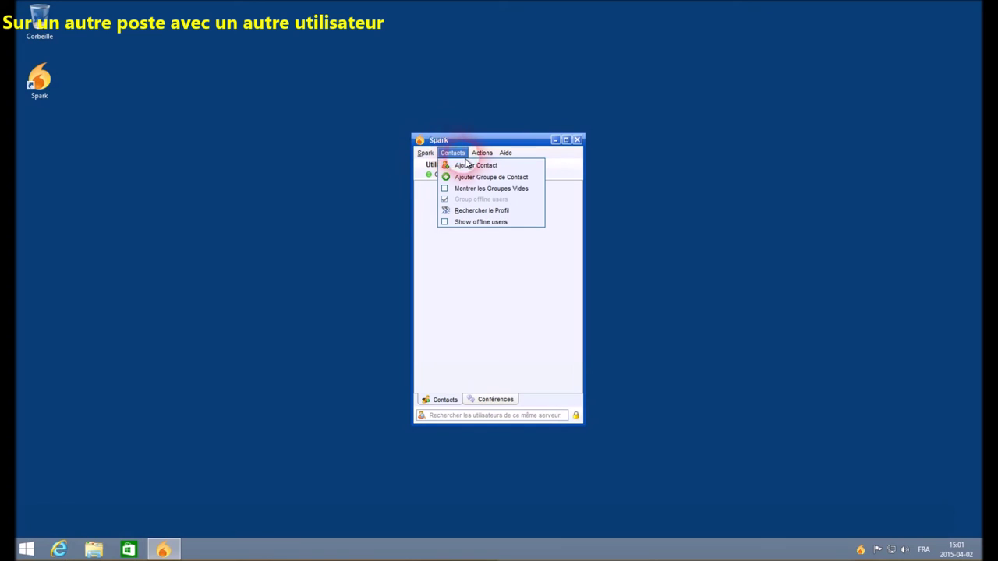
{"action": "left_click", "coordinate": [473, 167]}
{"action": "left_click", "coordinate": [443, 279]}
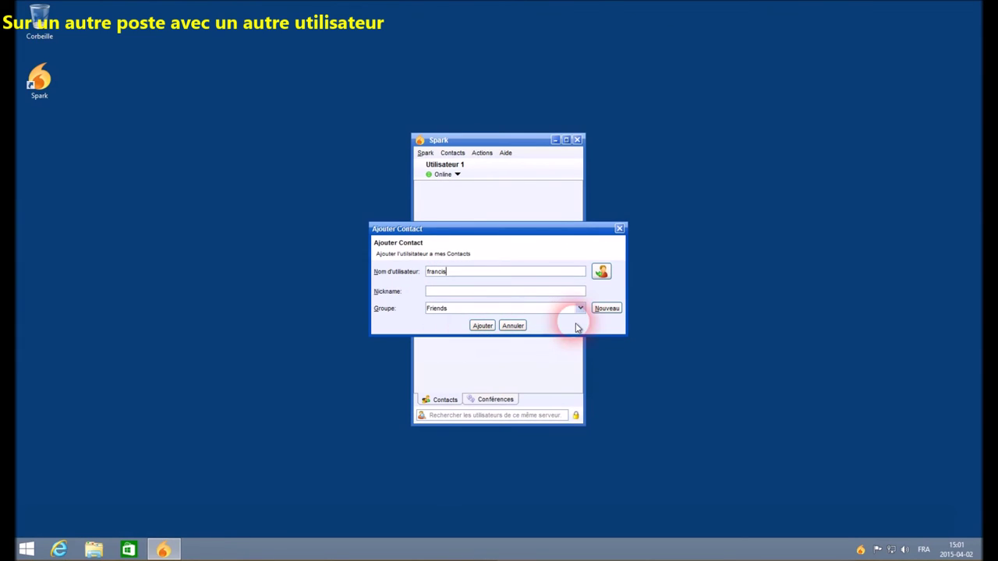
{"action": "left_click", "coordinate": [601, 272]}
{"action": "left_click", "coordinate": [482, 326]}
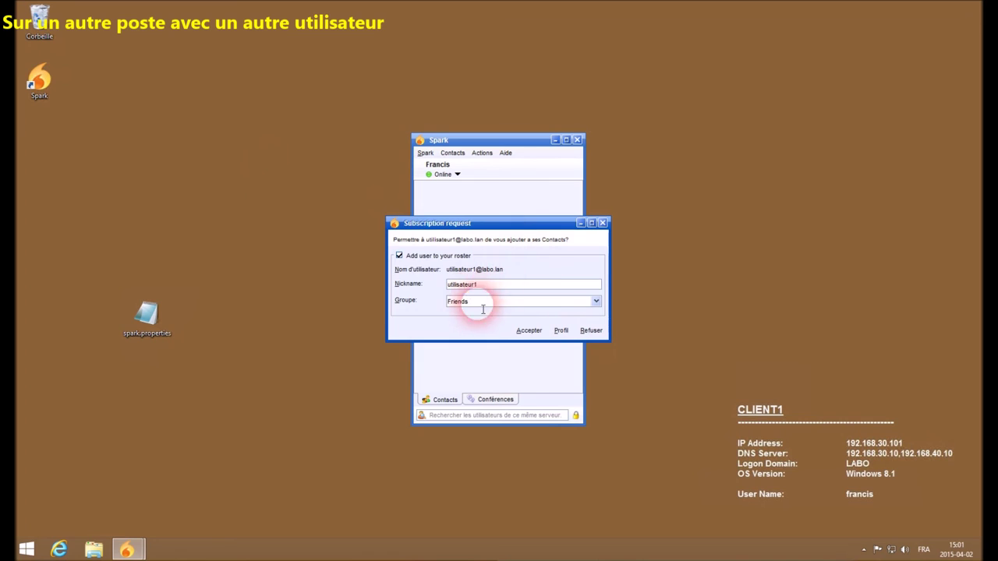
Review the requesting user's profile and full profile details, then close both
{"action": "left_click", "coordinate": [561, 332]}
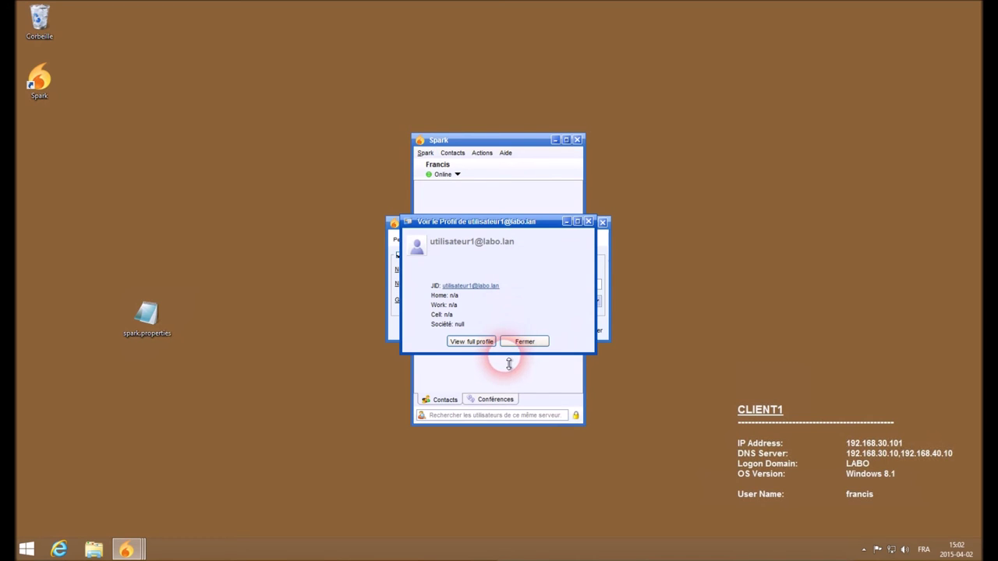
{"action": "left_click", "coordinate": [476, 342]}
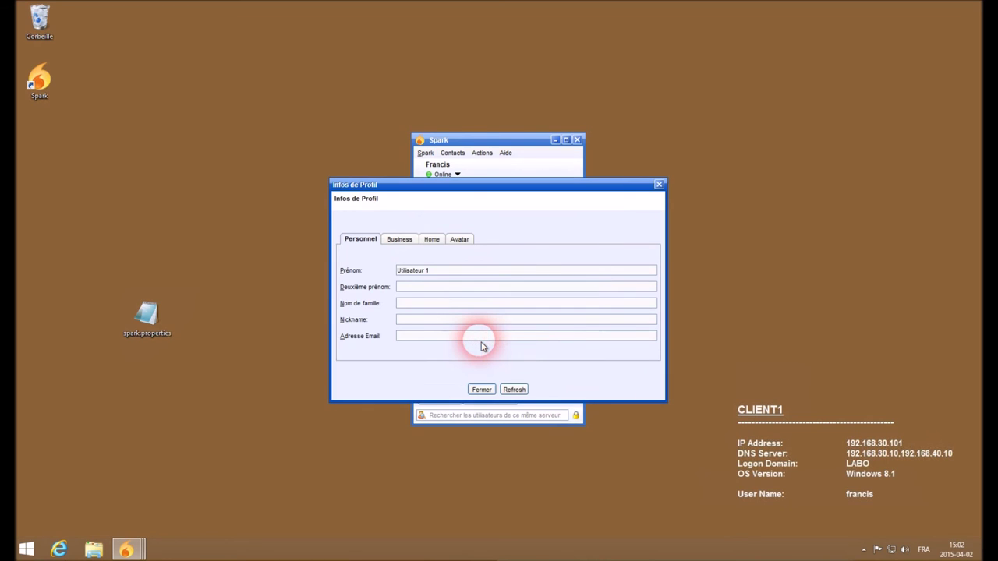
{"action": "left_click", "coordinate": [658, 185]}
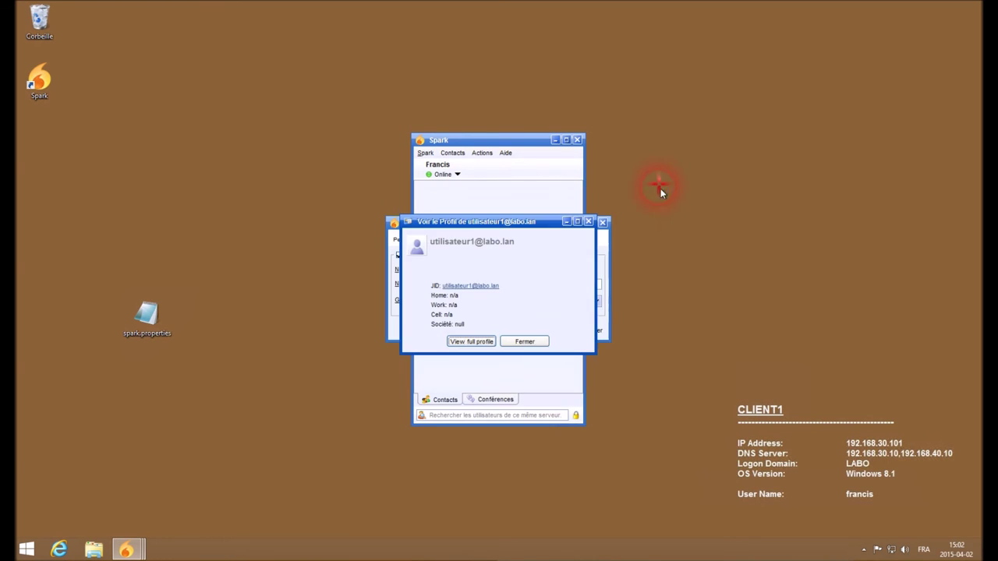
{"action": "left_click", "coordinate": [522, 342]}
Accept the contact request and send 'Salut' to the new contact under Friends
{"action": "left_click", "coordinate": [529, 331]}
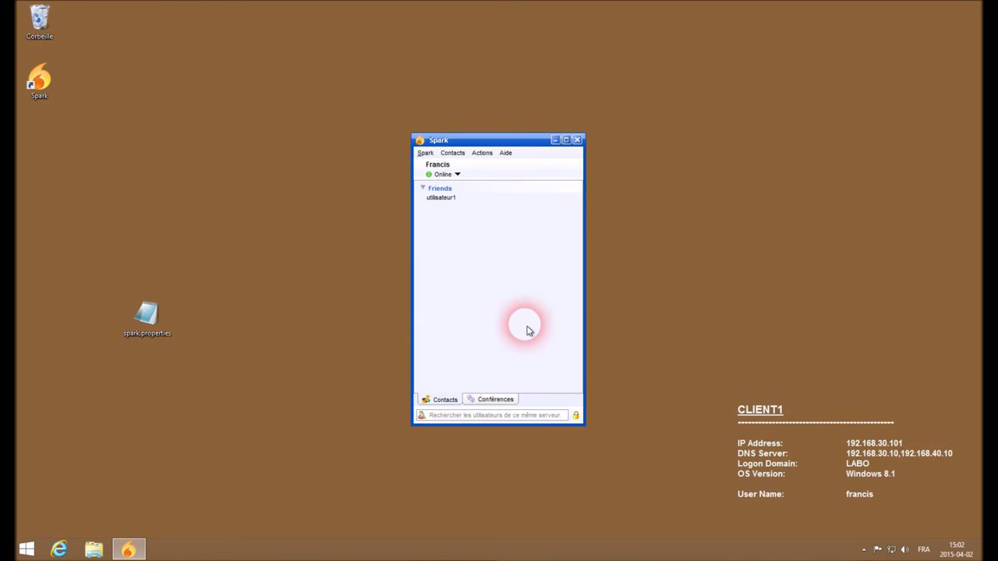
{"action": "left_click", "coordinate": [442, 199]}
{"action": "double_click", "coordinate": [442, 199]}
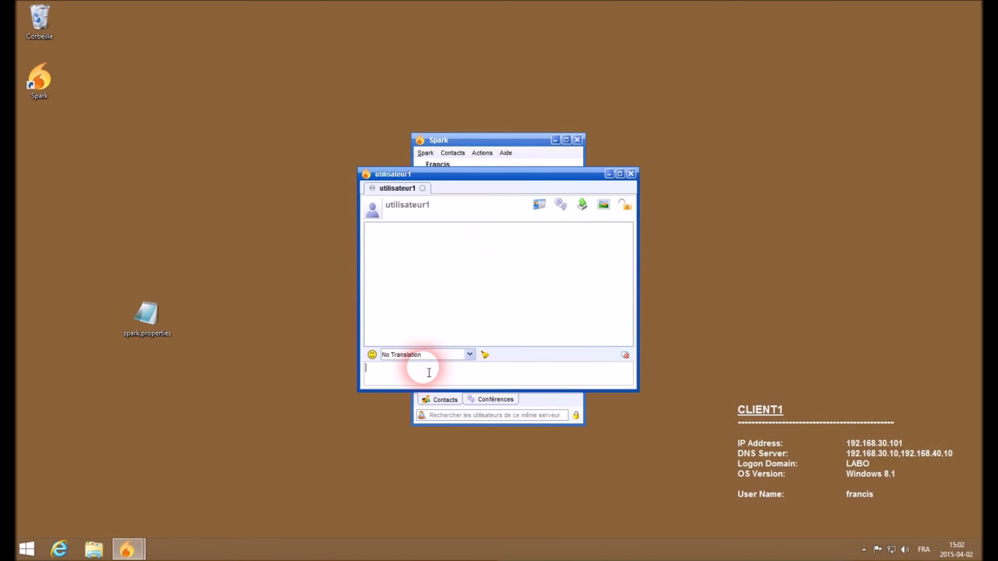
{"action": "key", "text": "Return"}
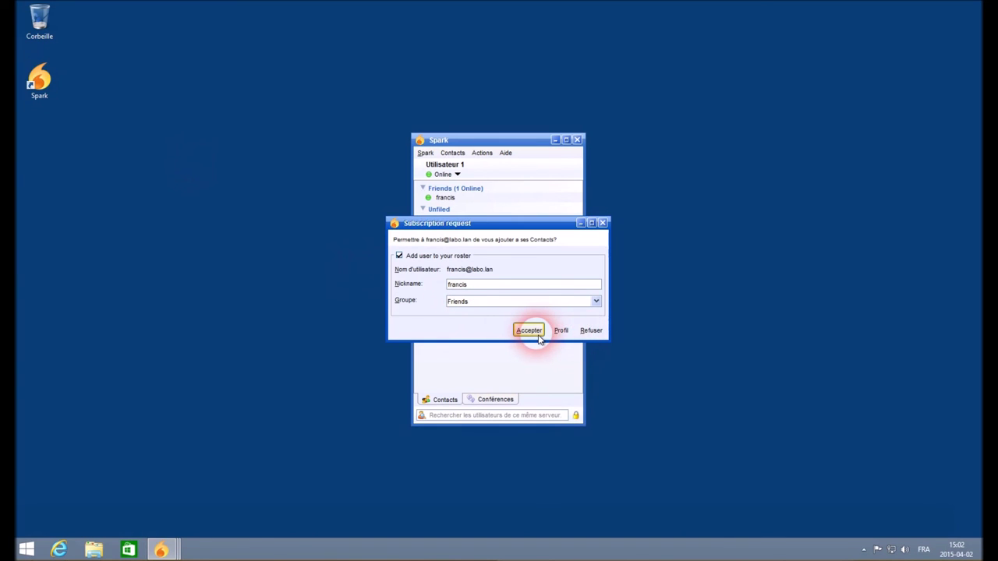
Accept the first user's contact request, open their chat, and reply 'merci'
{"action": "left_click", "coordinate": [532, 334]}
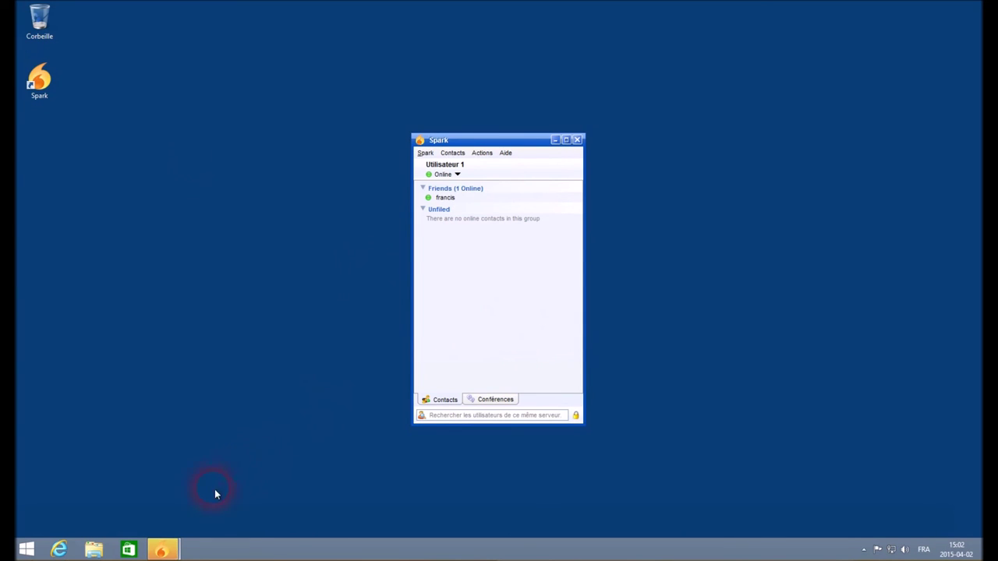
{"action": "mouse_move", "coordinate": [162, 547]}
{"action": "left_click", "coordinate": [204, 510]}
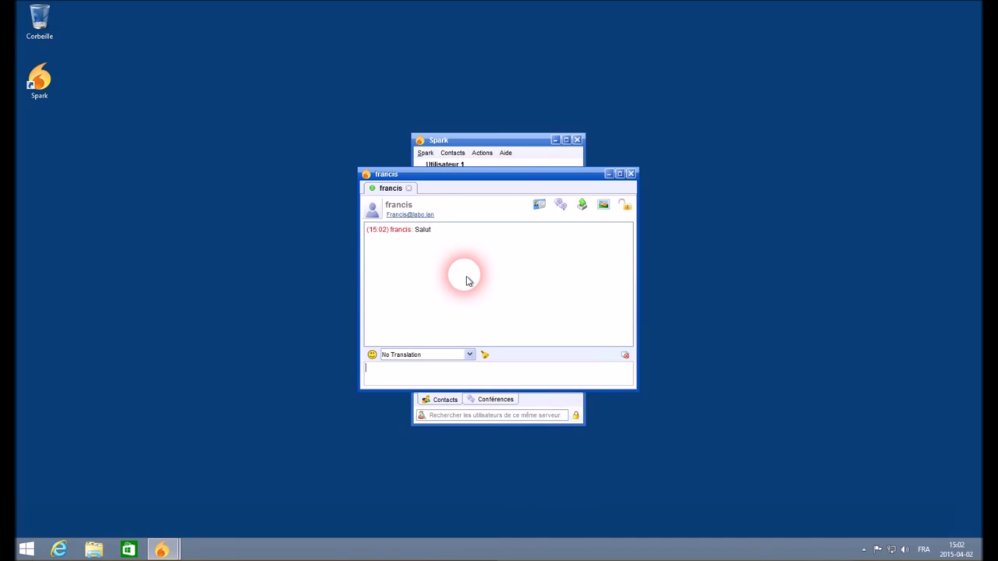
{"action": "left_click", "coordinate": [470, 378]}
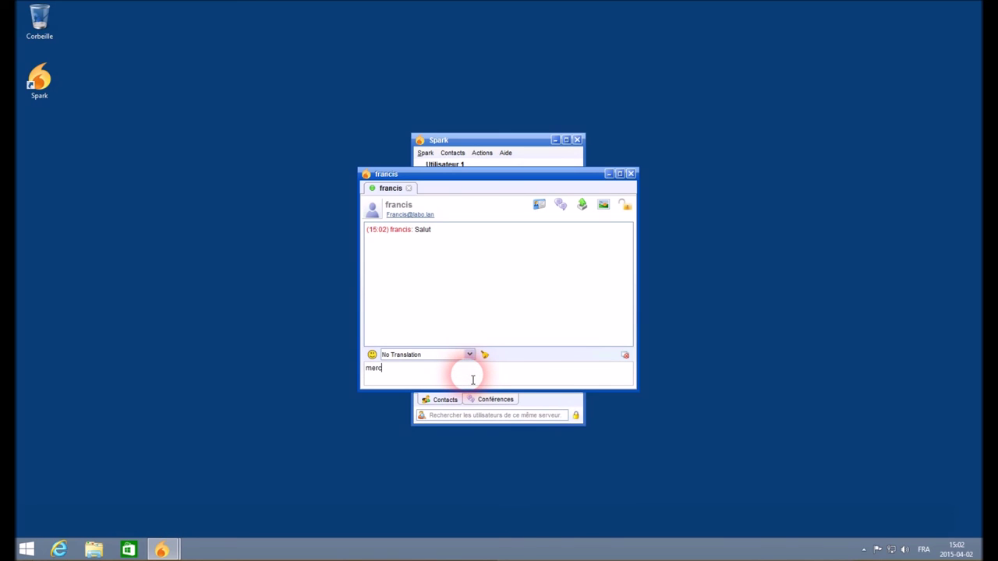
{"action": "type", "text": "merci"}
{"action": "key", "text": "Return"}
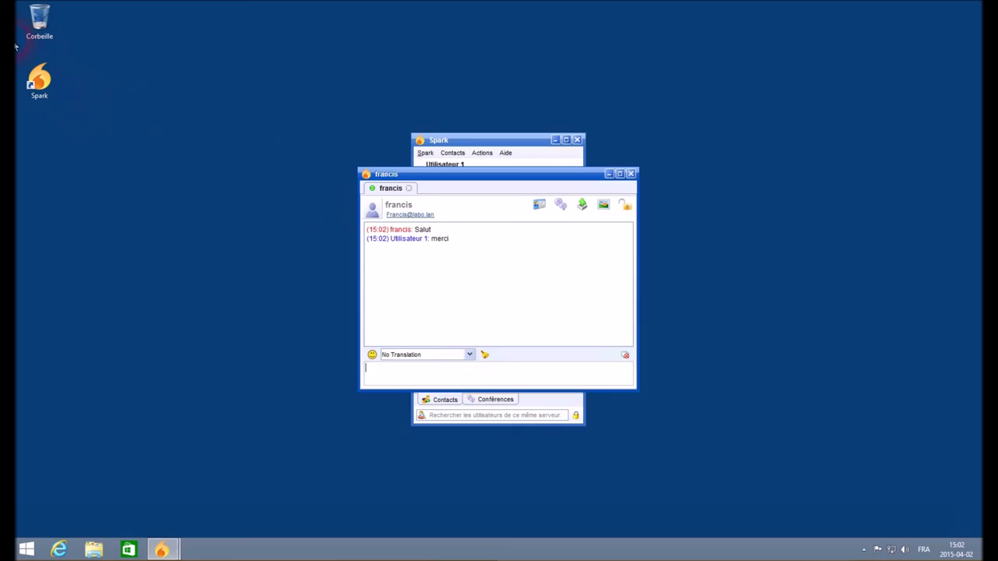